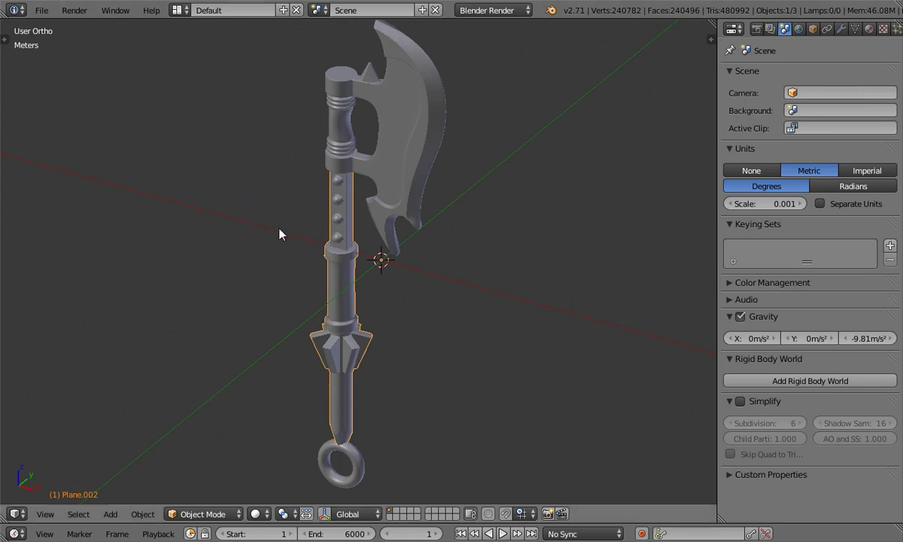
Cancel the handle move, then select the front handle plate together with the collar and axe head.
{"action": "key", "text": "g"}
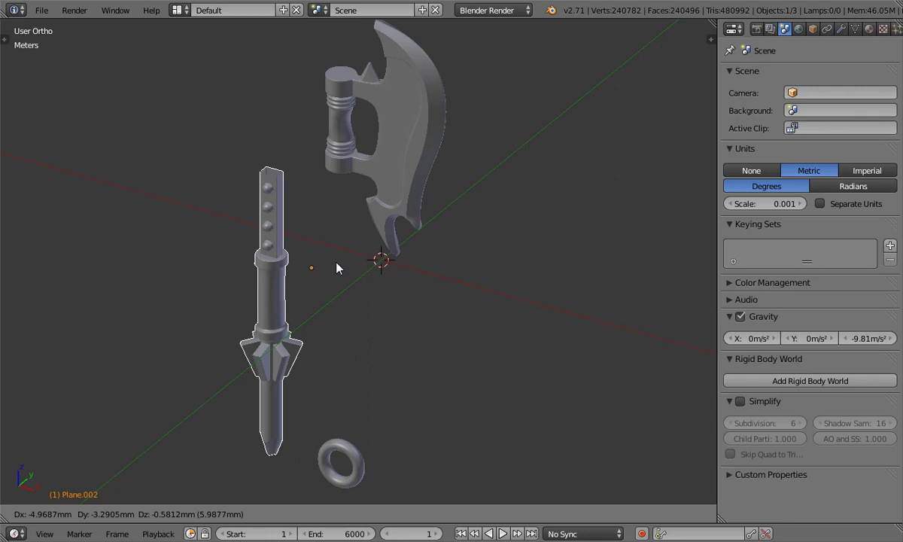
{"action": "key", "text": "Escape"}
{"action": "scroll", "coordinate": [347, 155], "scroll_direction": "up", "scroll_amount": 4}
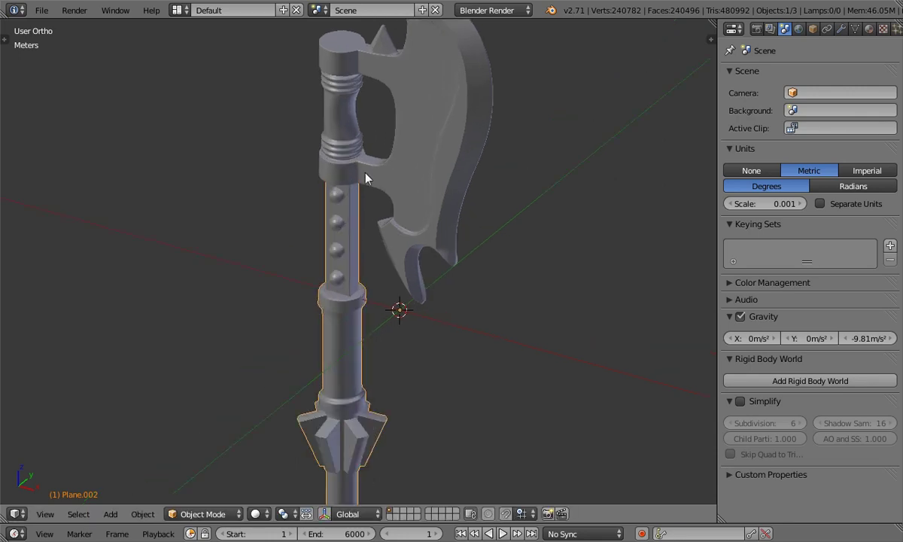
{"action": "right_click", "coordinate": [354, 173], "text": "shift"}
{"action": "scroll", "coordinate": [354, 173], "scroll_direction": "up", "scroll_amount": 4}
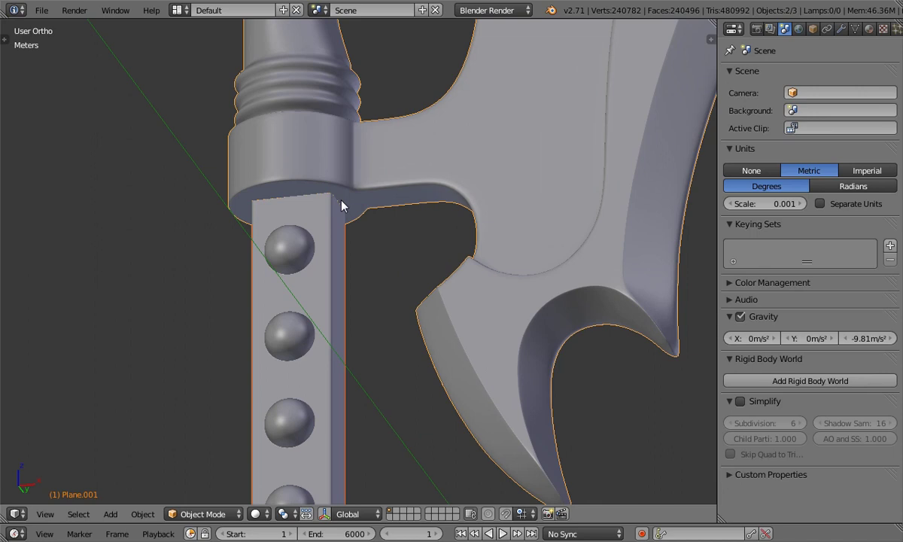
{"action": "scroll", "coordinate": [307, 179], "scroll_direction": "up", "scroll_amount": 4}
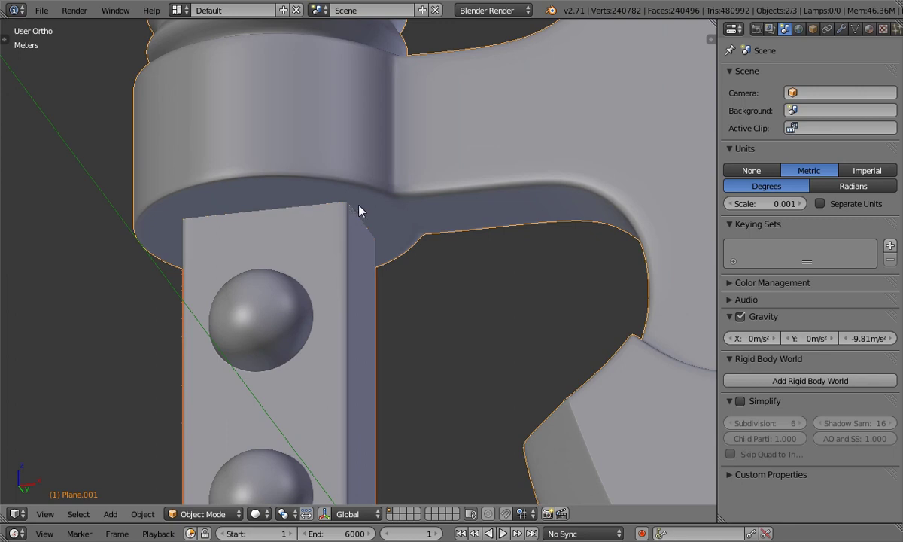
{"action": "middle_click_drag", "start_coordinate": [294, 218], "coordinate": [258, 158]}
{"action": "scroll", "coordinate": [240, 218], "scroll_direction": "up", "scroll_amount": 3}
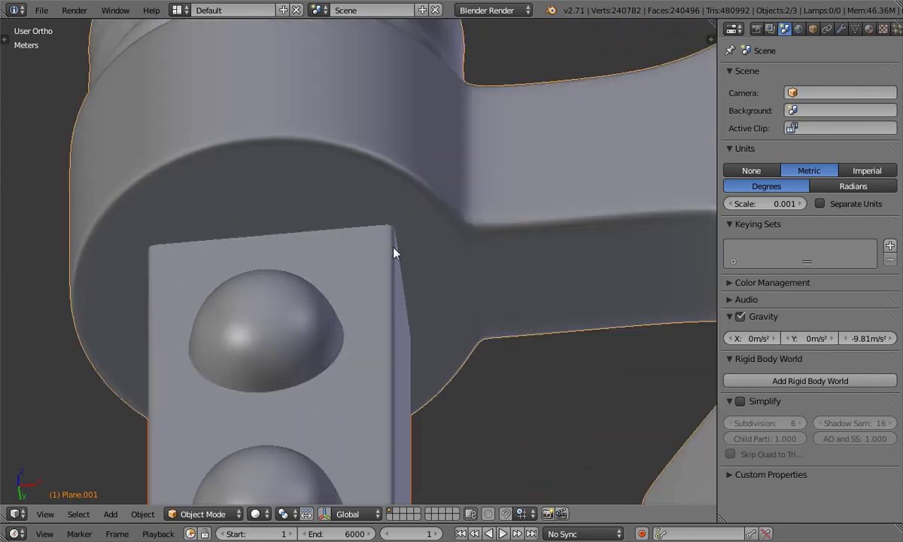
{"action": "right_click", "coordinate": [385, 290]}
{"action": "middle_click_drag", "start_coordinate": [386, 290], "coordinate": [499, 221]}
{"action": "right_click", "coordinate": [498, 221], "text": "shift"}
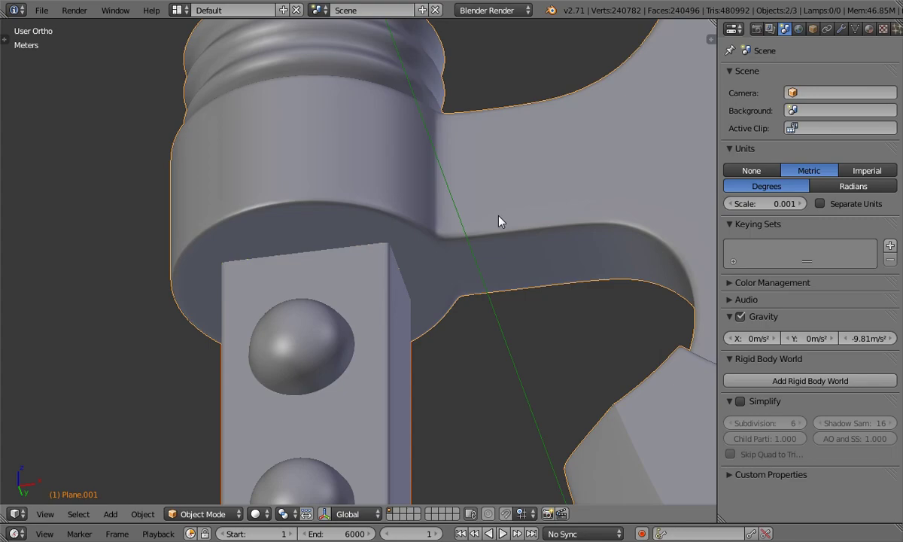
Join the selected pieces into one mesh and inspect the collar junction in wireframe.
{"action": "key", "text": "z"}
{"action": "key", "text": "KP_Divide"}
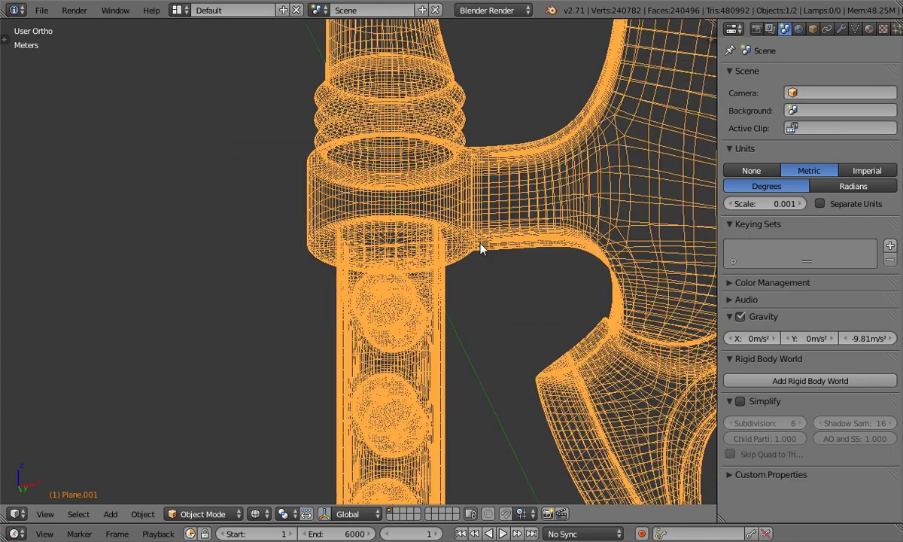
{"action": "scroll", "coordinate": [477, 277], "scroll_direction": "up", "scroll_amount": 6}
{"action": "key", "text": "z"}
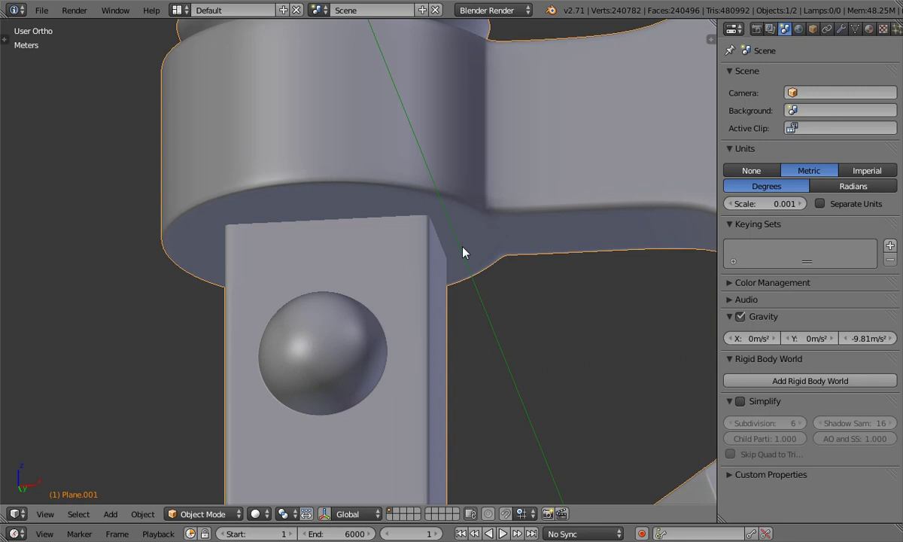
{"action": "key", "text": "z"}
{"action": "middle_click_drag", "start_coordinate": [434, 231], "coordinate": [437, 209]}
{"action": "mouse_move", "coordinate": [426, 253]}
{"action": "middle_mouse_down"}
{"action": "mouse_move", "coordinate": [434, 211]}
{"action": "mouse_move", "coordinate": [391, 232]}
{"action": "mouse_move", "coordinate": [421, 232]}
{"action": "mouse_move", "coordinate": [395, 234]}
{"action": "middle_mouse_up"}
{"action": "key", "text": "z"}
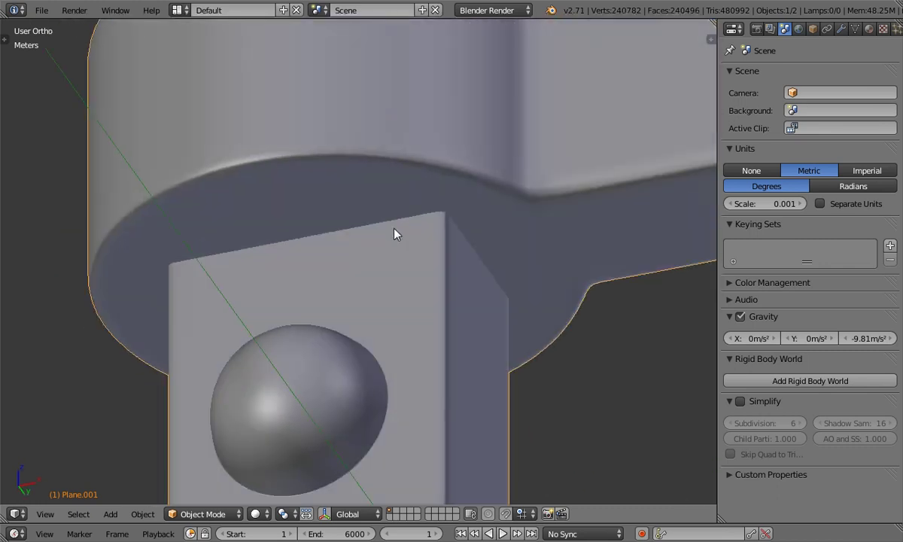
{"action": "scroll", "coordinate": [394, 234], "scroll_direction": "down", "scroll_amount": 3}
In Edit Mode, delete the face capping the top of the handle plate.
{"action": "key", "text": "Tab"}
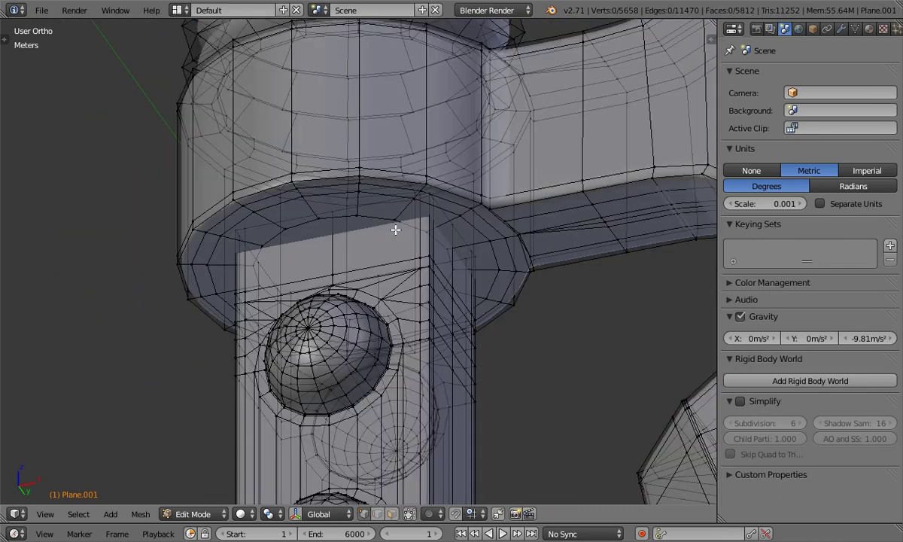
{"action": "scroll", "coordinate": [365, 218], "scroll_direction": "up", "scroll_amount": 2}
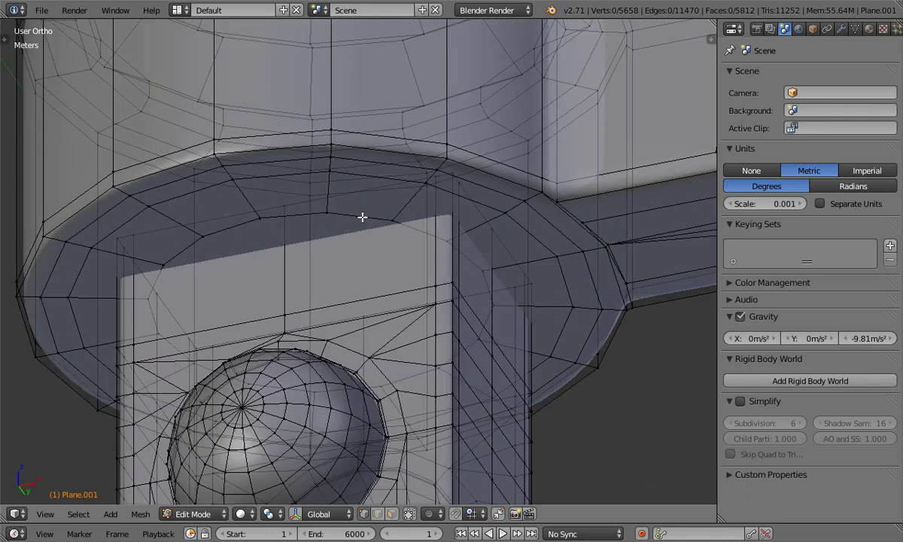
{"action": "right_click", "coordinate": [362, 217]}
{"action": "middle_click_drag", "start_coordinate": [359, 216], "coordinate": [350, 208]}
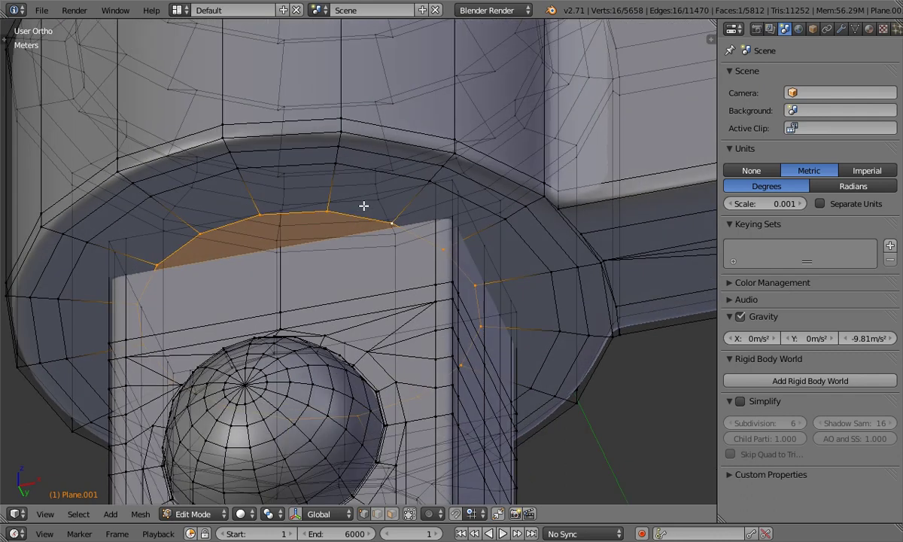
{"action": "scroll", "coordinate": [198, 245], "scroll_direction": "down", "scroll_amount": 2}
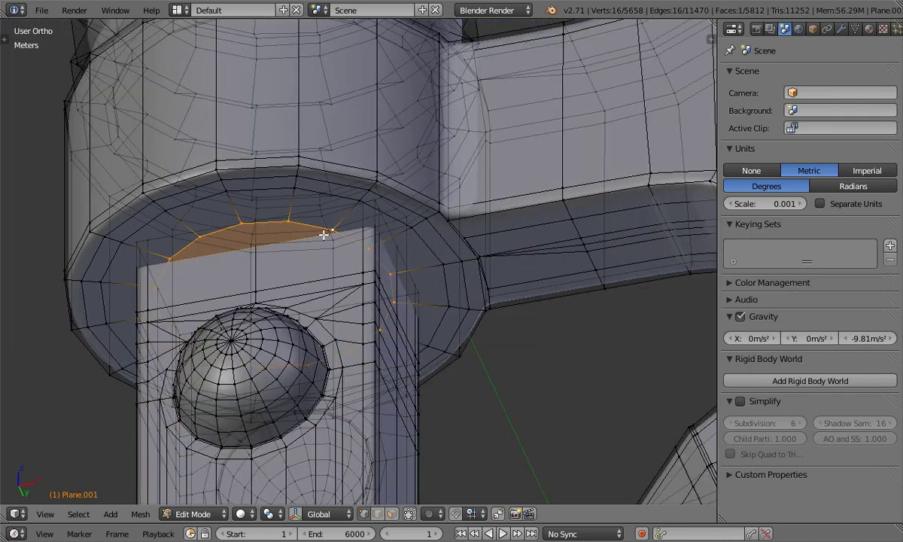
{"action": "key", "text": "x"}
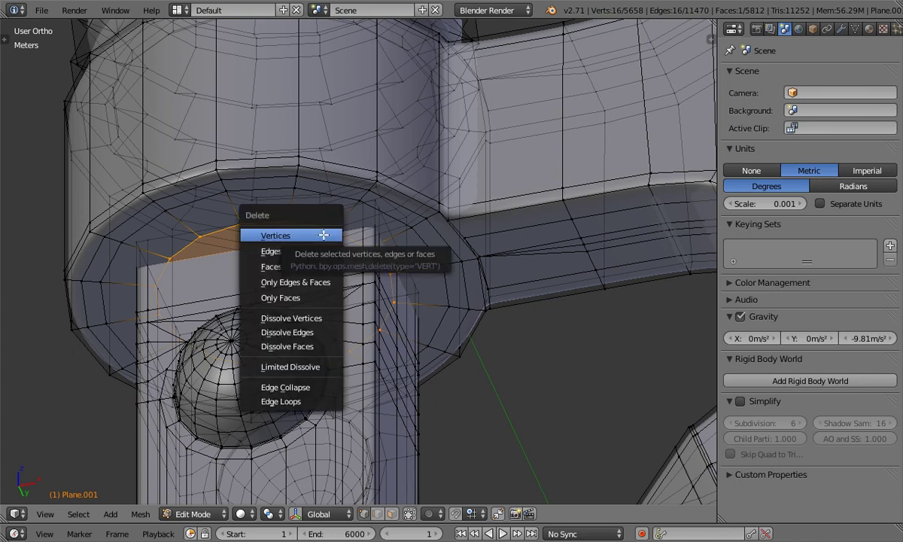
{"action": "left_click", "coordinate": [324, 235]}
Lower the plate's open top edge loop along Z by 0.1761 to meet the collar.
{"action": "scroll", "coordinate": [312, 218], "scroll_direction": "up", "scroll_amount": 2}
{"action": "scroll", "coordinate": [332, 225], "scroll_direction": "up", "scroll_amount": 2}
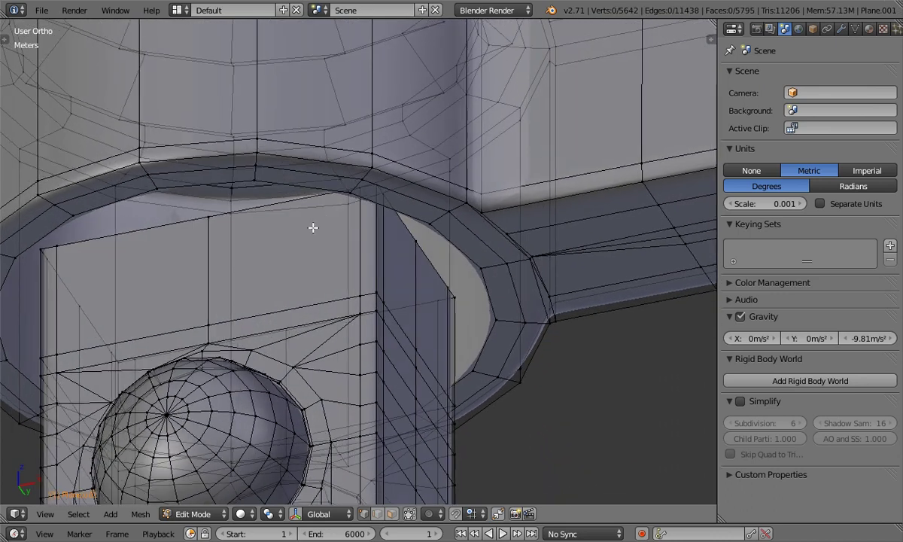
{"action": "right_click", "coordinate": [434, 260], "text": "alt"}
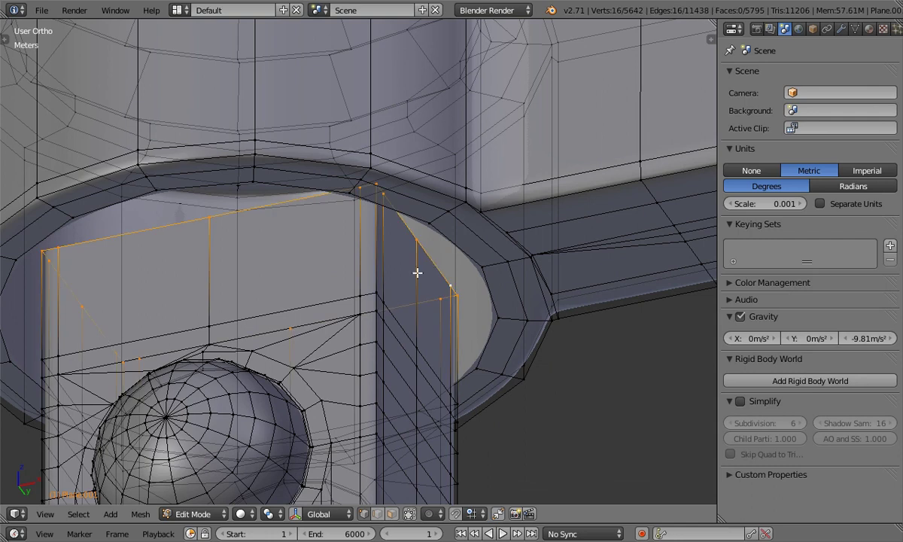
{"action": "key", "text": "KP_1"}
{"action": "scroll", "coordinate": [368, 262], "scroll_direction": "up", "scroll_amount": 2, "text": "ctrl"}
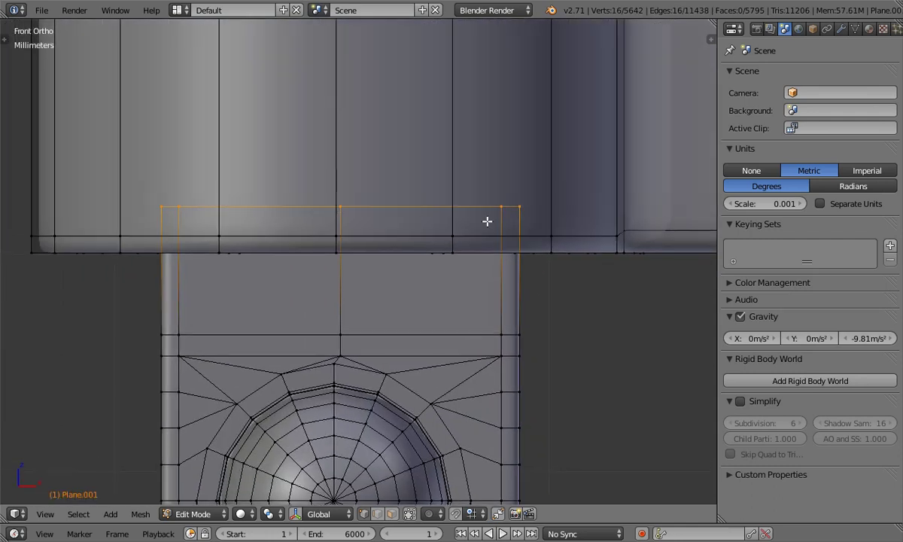
{"action": "scroll", "coordinate": [362, 191], "scroll_direction": "up", "scroll_amount": 1}
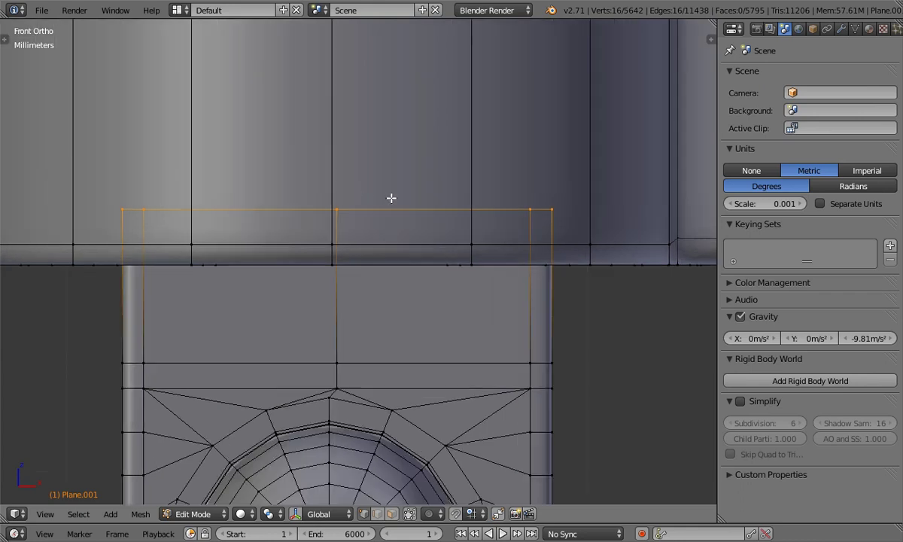
{"action": "key", "text": "g"}
{"action": "key", "text": "z"}
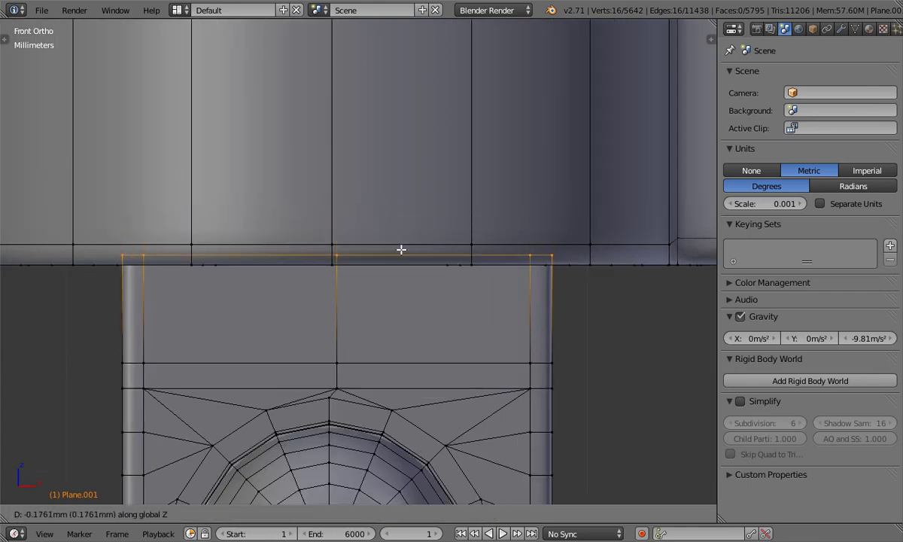
{"action": "left_click", "coordinate": [403, 253]}
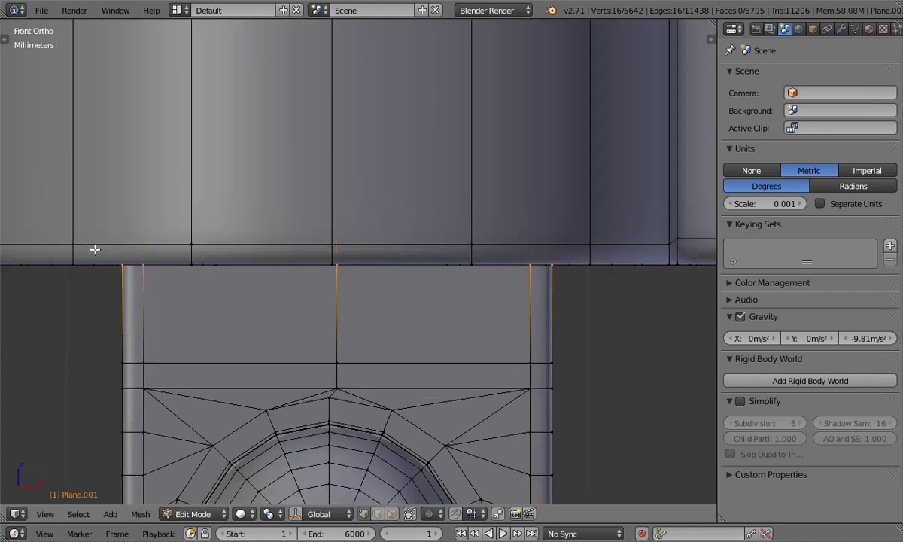
Extrude the plate's top edge loop slightly and scale it about 1.04× to fit under the collar rim.
{"action": "middle_click_drag", "start_coordinate": [460, 314], "coordinate": [439, 242]}
{"action": "scroll", "coordinate": [439, 241], "scroll_direction": "down", "scroll_amount": 4}
{"action": "middle_click_drag", "start_coordinate": [463, 288], "coordinate": [499, 280]}
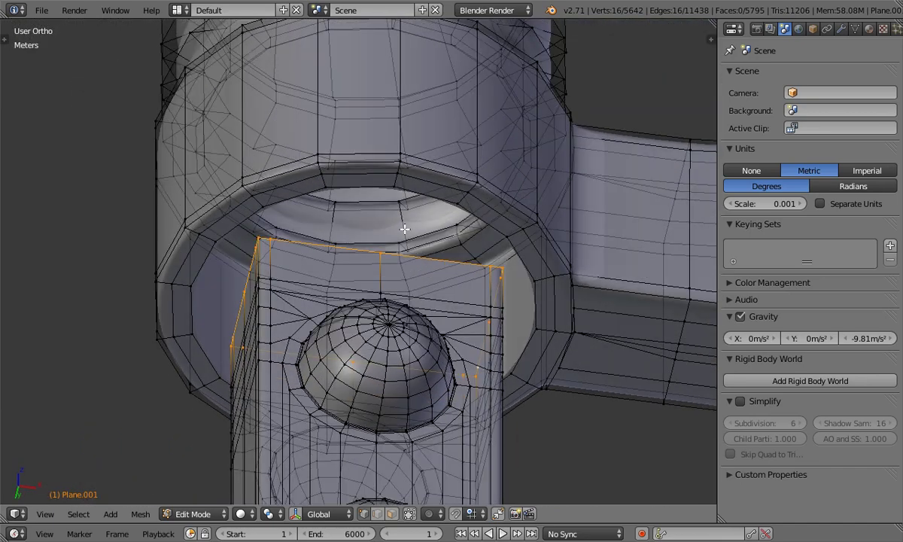
{"action": "middle_click_drag", "start_coordinate": [289, 231], "coordinate": [181, 286]}
{"action": "middle_click_drag", "start_coordinate": [181, 328], "coordinate": [496, 304]}
{"action": "scroll", "coordinate": [452, 286], "scroll_direction": "up", "scroll_amount": 3}
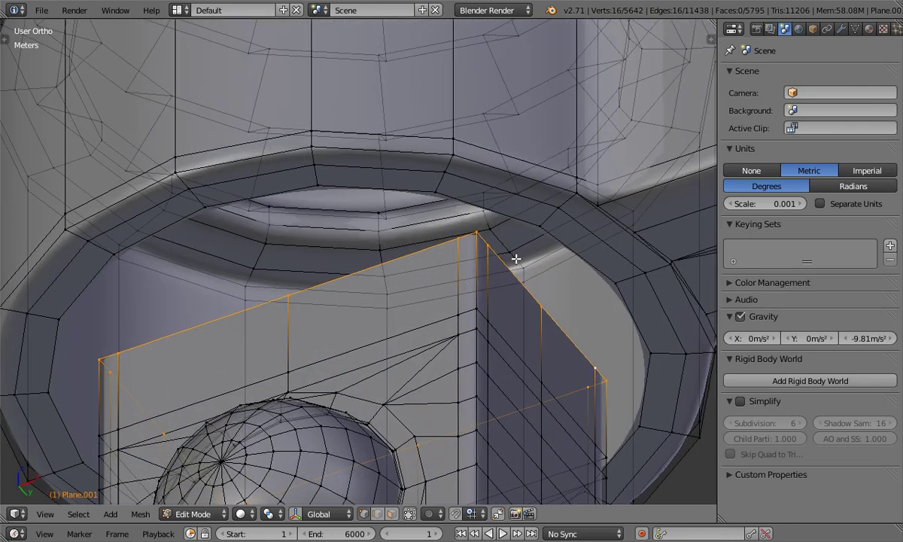
{"action": "scroll", "coordinate": [517, 259], "scroll_direction": "up", "scroll_amount": 2}
{"action": "key", "text": "e"}
{"action": "left_click", "coordinate": [537, 189]}
{"action": "key", "text": "s"}
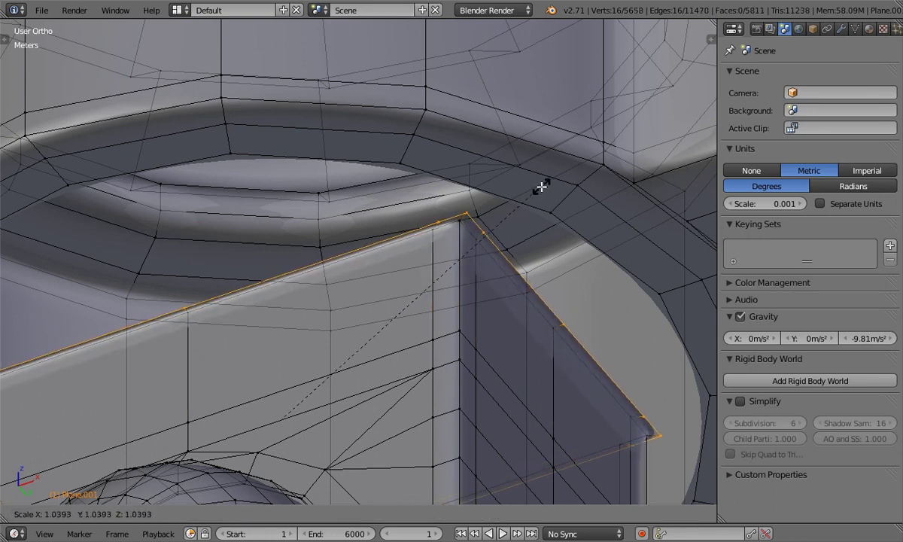
{"action": "left_click", "coordinate": [542, 186]}
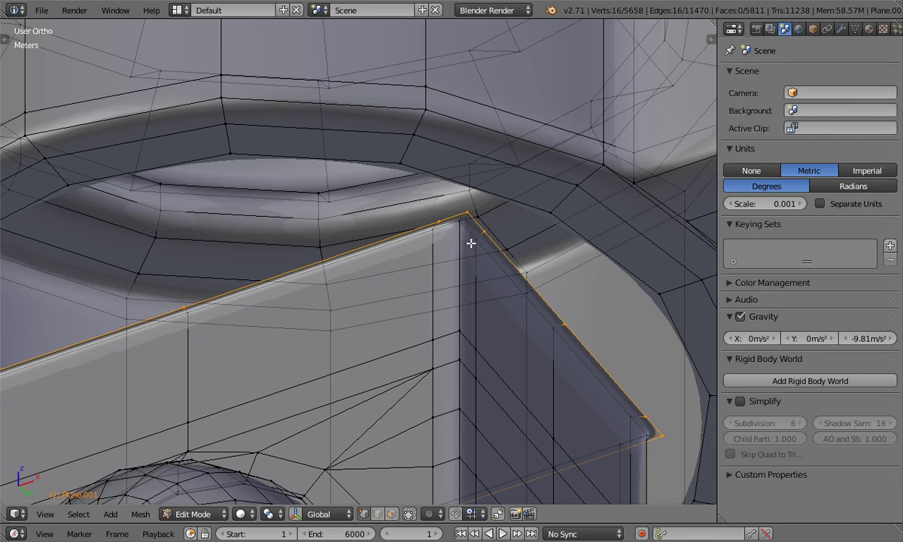
{"action": "middle_click_drag", "start_coordinate": [471, 244], "coordinate": [456, 270]}
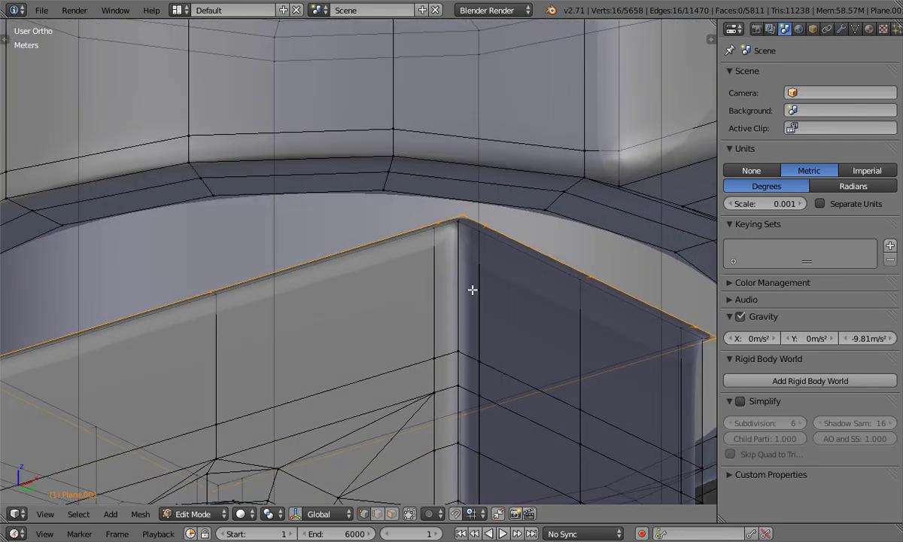
Add a loop cut near the top of the inner box.
{"action": "key", "text": "a"}
{"action": "key", "text": "ctrl+r"}
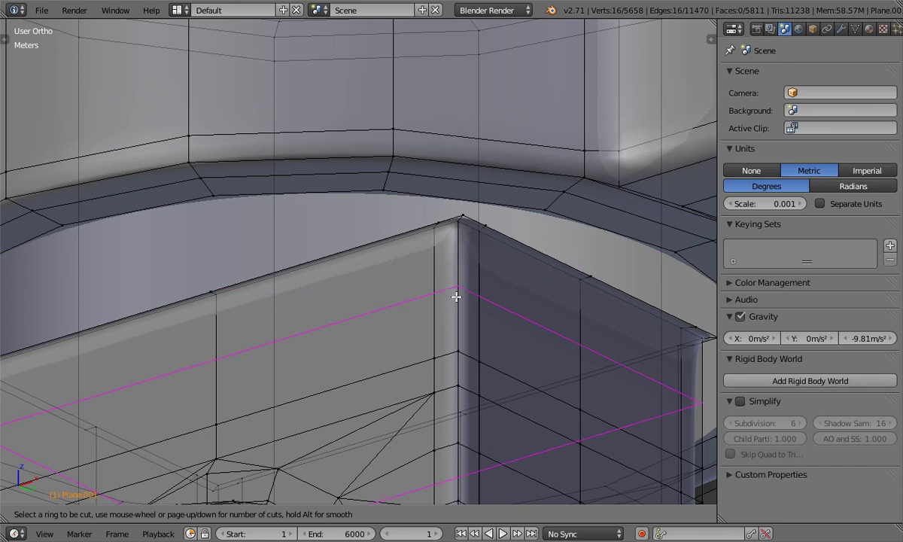
{"action": "left_click", "coordinate": [456, 296]}
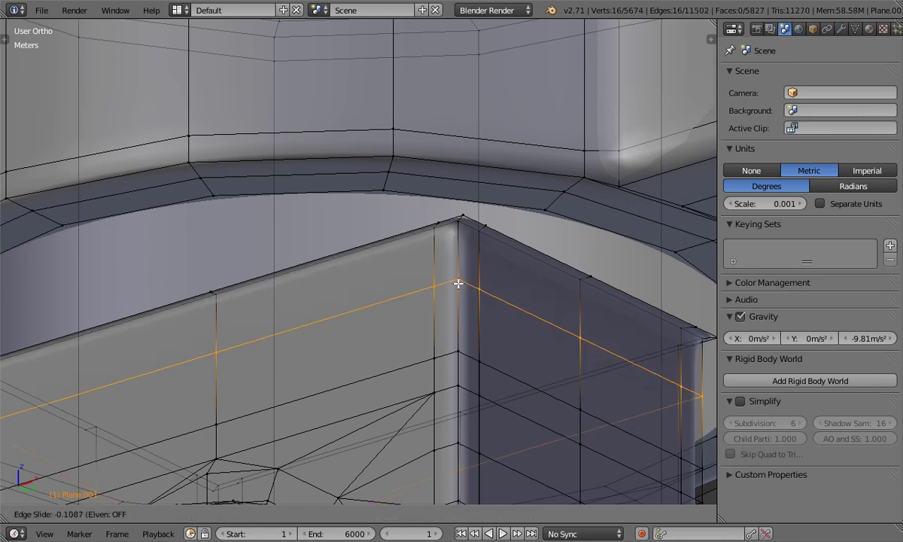
{"action": "left_click", "coordinate": [462, 238]}
{"action": "middle_click_drag", "start_coordinate": [460, 238], "coordinate": [493, 240]}
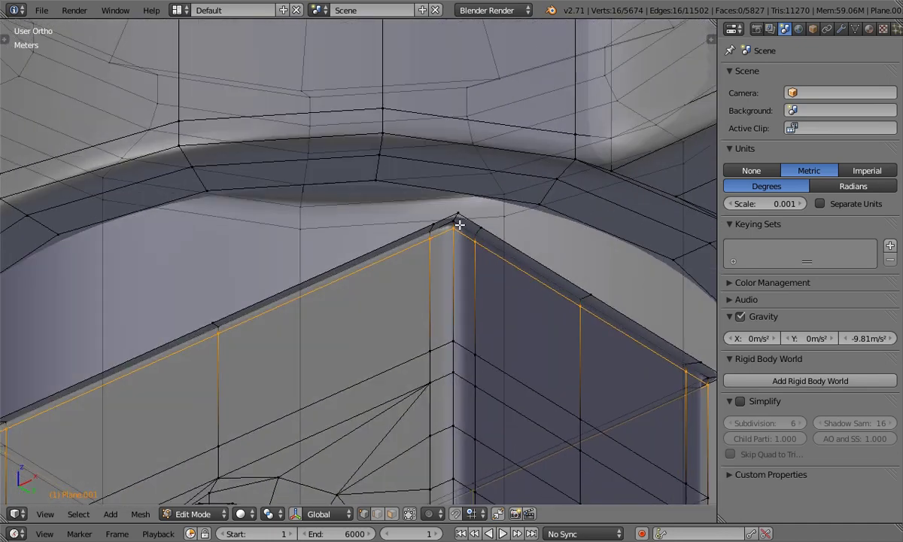
{"action": "middle_click_drag", "start_coordinate": [440, 209], "coordinate": [405, 235]}
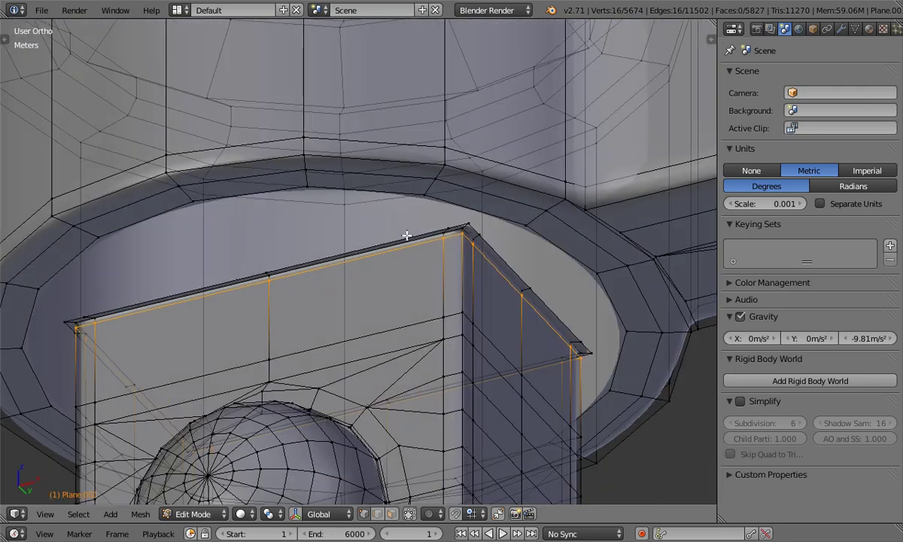
Fill faces between the ring's inner rim loop and the box's top rim loop, then leave Edit Mode.
{"action": "right_click", "coordinate": [460, 205], "text": "alt"}
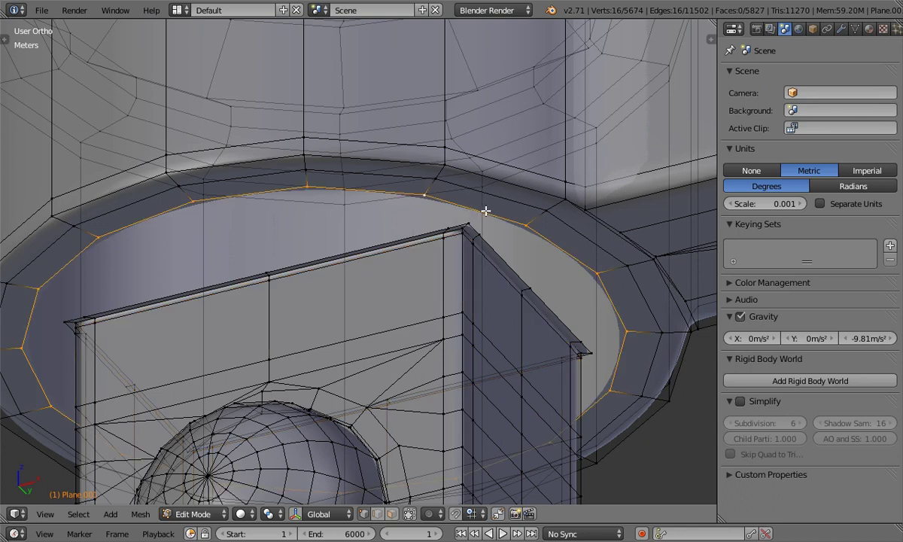
{"action": "right_click", "coordinate": [513, 261], "text": "alt+shift"}
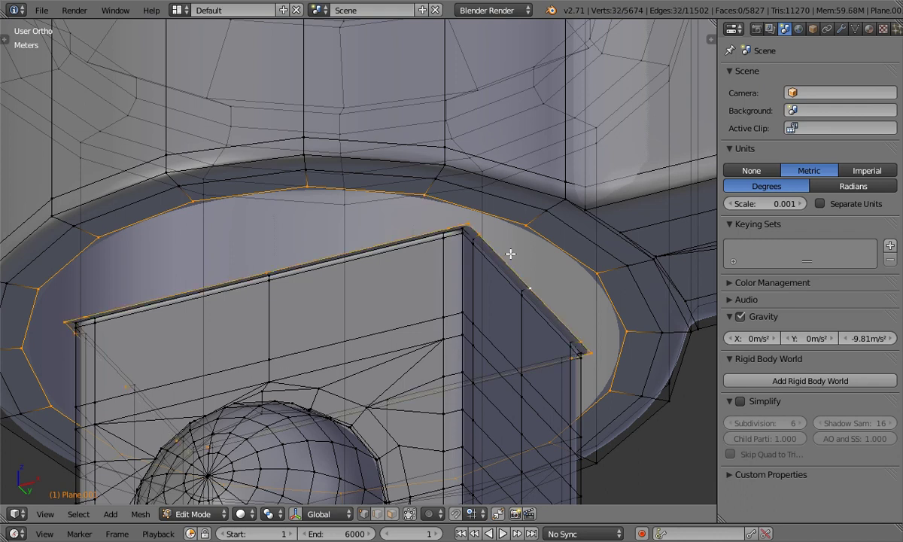
{"action": "key", "text": "alt+f"}
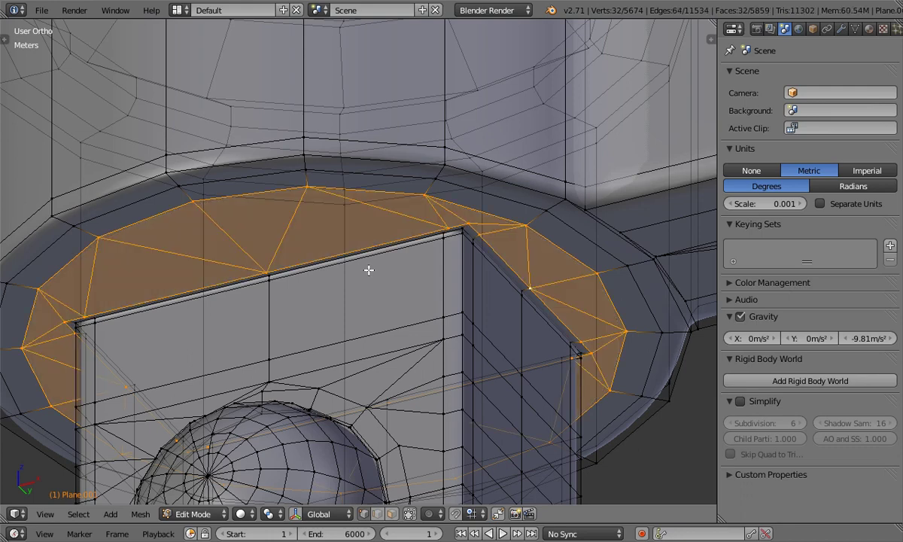
{"action": "middle_click_drag", "start_coordinate": [355, 270], "coordinate": [329, 242]}
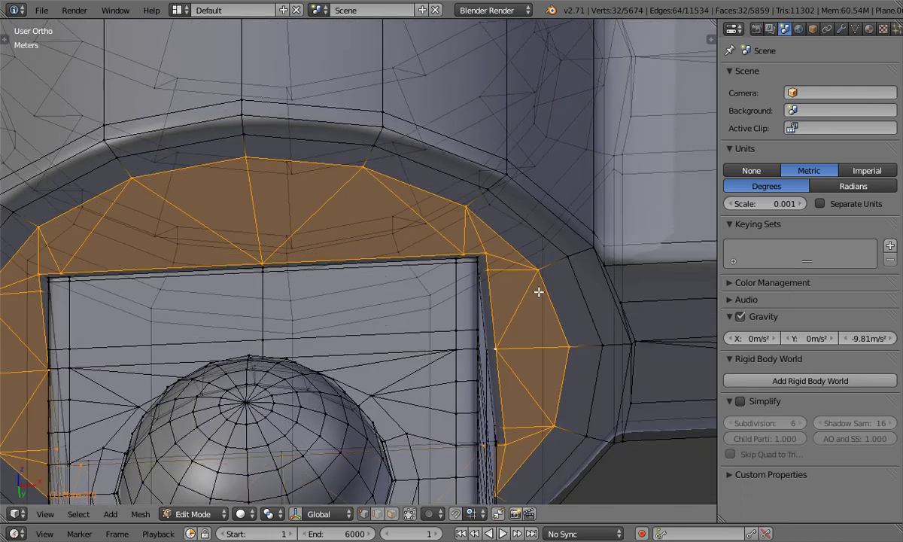
{"action": "scroll", "coordinate": [485, 275], "scroll_direction": "down", "scroll_amount": 5}
{"action": "key", "text": "Tab"}
{"action": "scroll", "coordinate": [387, 254], "scroll_direction": "up", "scroll_amount": 4}
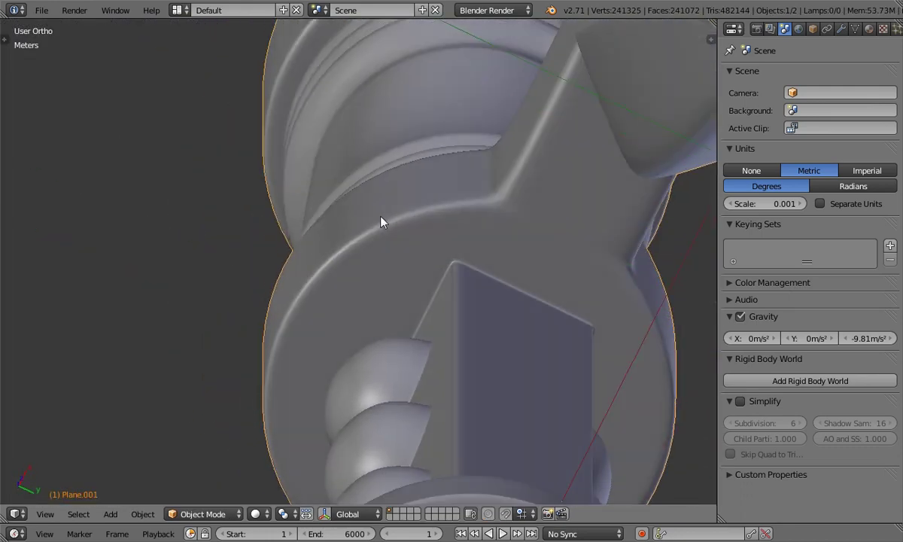
{"action": "scroll", "coordinate": [382, 224], "scroll_direction": "down", "scroll_amount": 6}
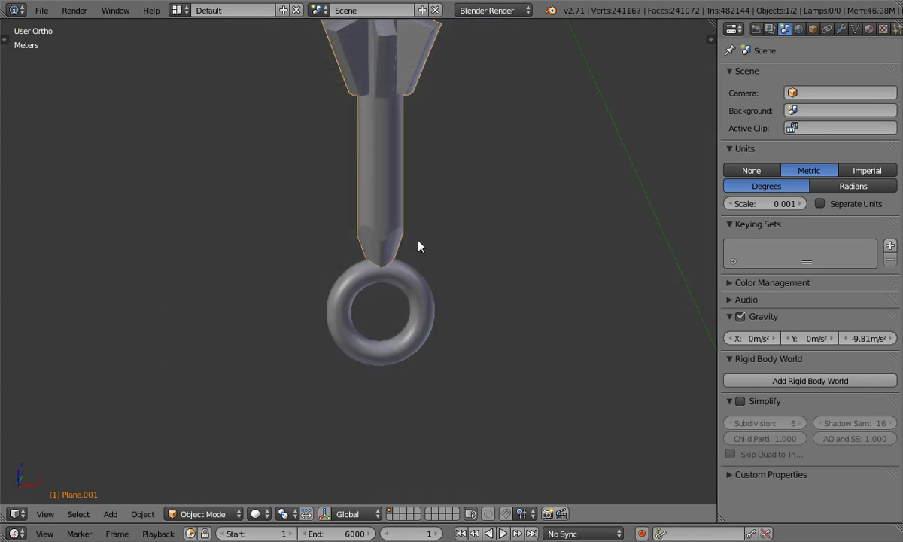
In front wireframe view, box-select the shaft's scalloped bottom loop and scale it to 0 along Z.
{"action": "key", "text": "KP_1"}
{"action": "key", "text": "z"}
{"action": "scroll", "coordinate": [413, 254], "scroll_direction": "up", "scroll_amount": 2}
{"action": "scroll", "coordinate": [405, 256], "scroll_direction": "up", "scroll_amount": 8}
{"action": "key", "text": "Tab"}
{"action": "scroll", "coordinate": [371, 239], "scroll_direction": "up", "scroll_amount": 1}
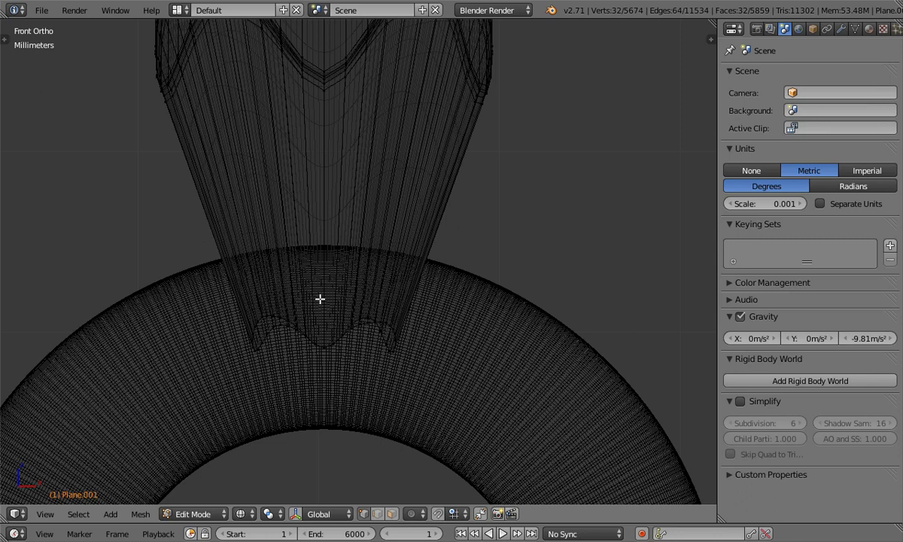
{"action": "key", "text": "b"}
{"action": "left_click_drag", "start_coordinate": [179, 285], "coordinate": [448, 412]}
{"action": "key", "text": "a"}
{"action": "key", "text": "ctrl+z"}
{"action": "key", "text": "s"}
{"action": "key", "text": "z"}
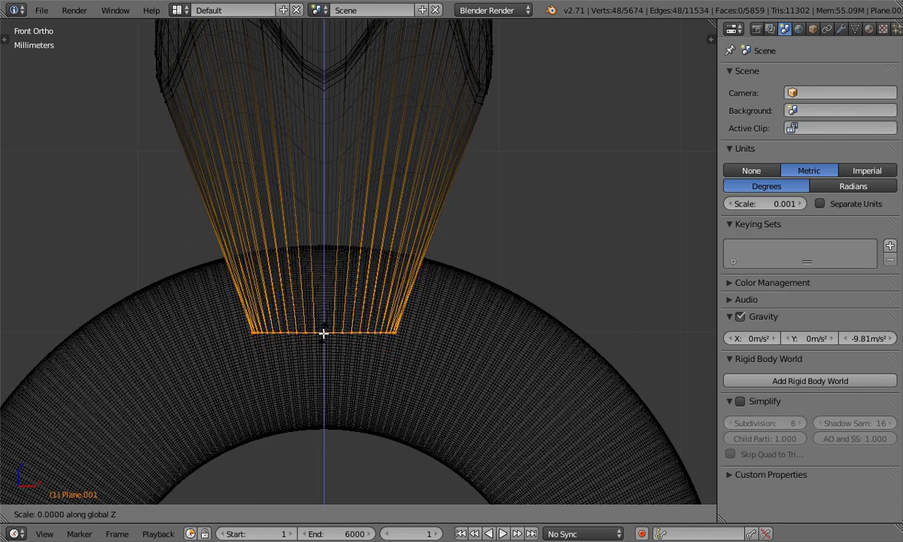
{"action": "left_click", "coordinate": [324, 332]}
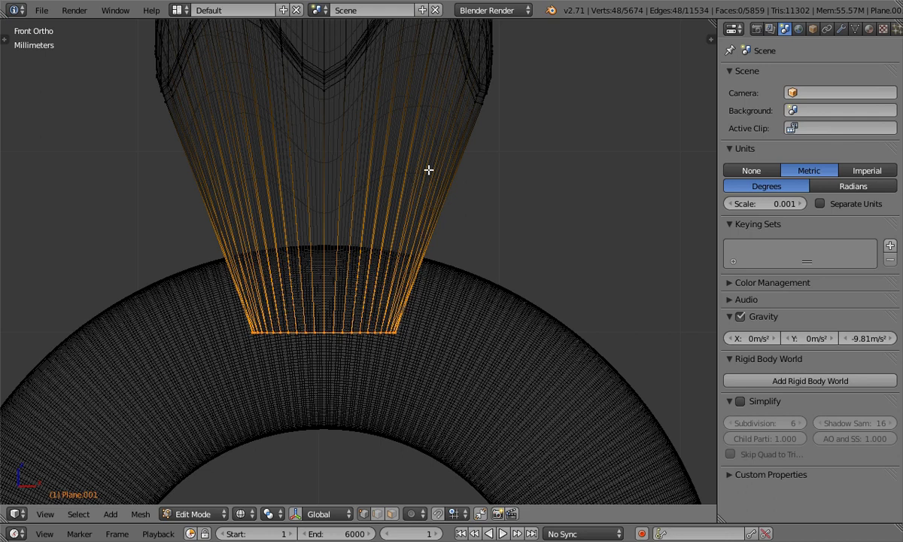
Loop-cut the shaft just above the ring and scale the new loop to 0 along Z.
{"action": "key", "text": "ctrl+r"}
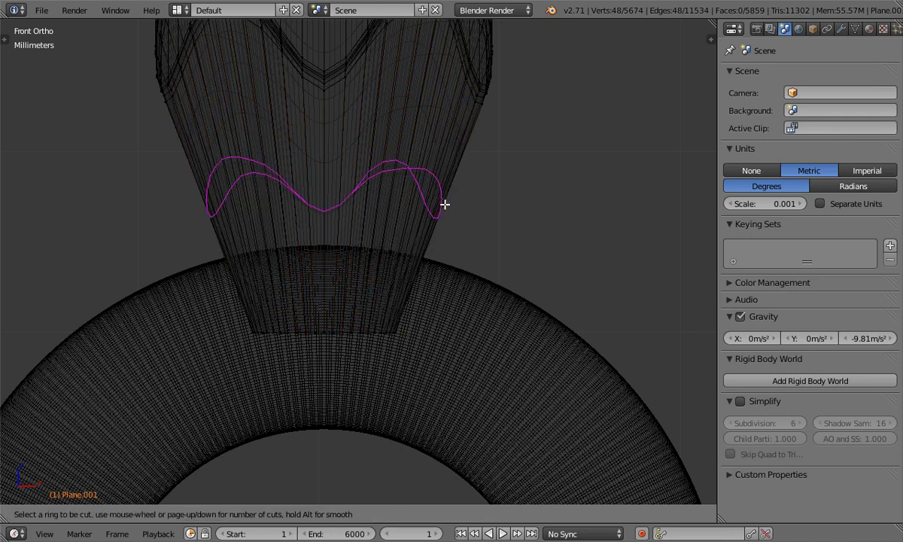
{"action": "left_click", "coordinate": [445, 204]}
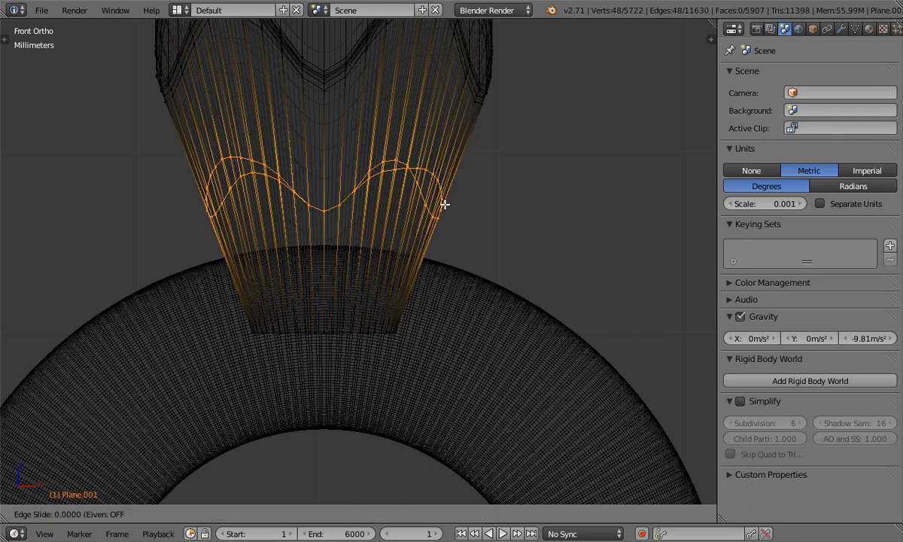
{"action": "left_click", "coordinate": [435, 245]}
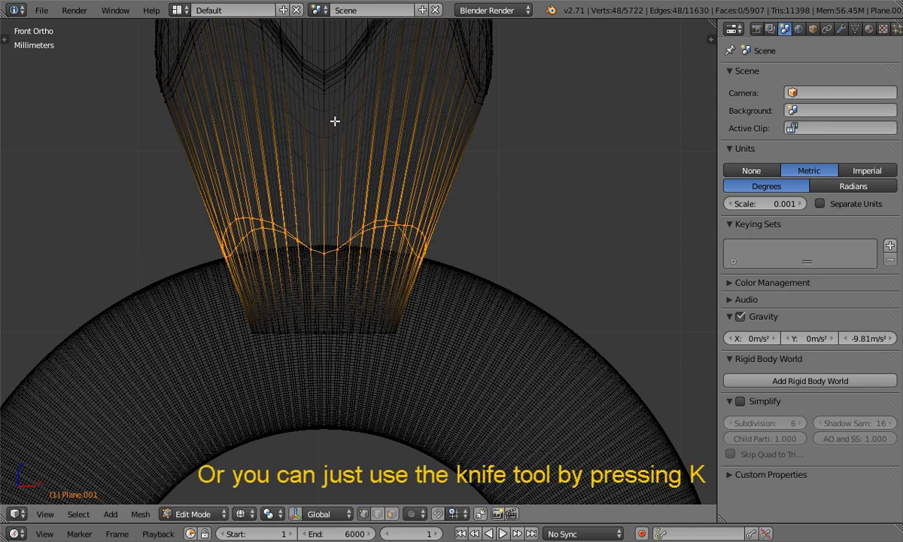
{"action": "key", "text": "s"}
{"action": "key", "text": "z"}
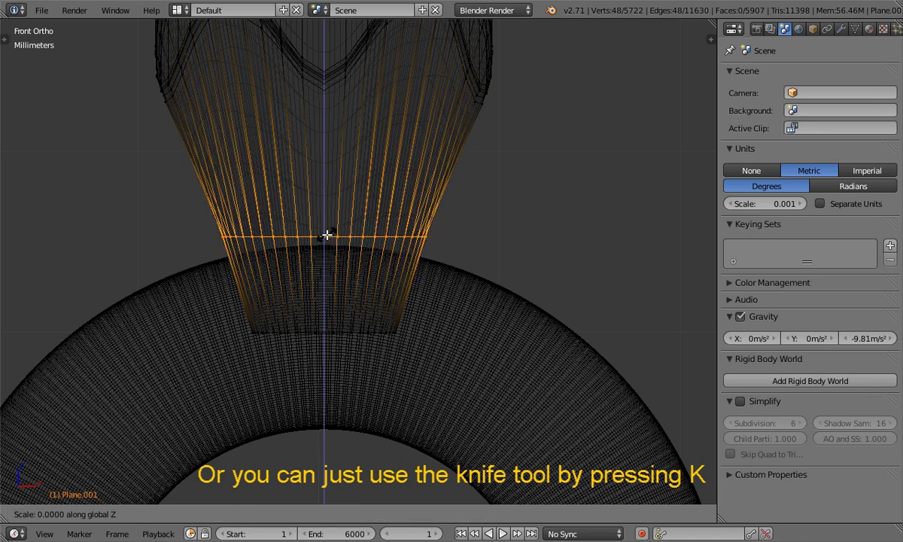
{"action": "left_click", "coordinate": [328, 234]}
Compare solid and wireframe shading to check the flattened shaft loop.
{"action": "scroll", "coordinate": [327, 235], "scroll_direction": "up", "scroll_amount": 4}
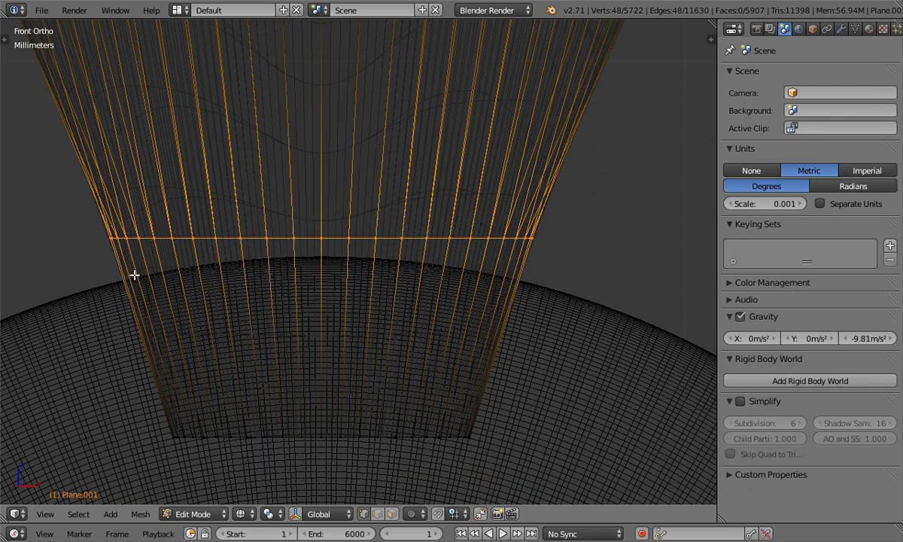
{"action": "key", "text": "z"}
{"action": "scroll", "coordinate": [498, 300], "scroll_direction": "down", "scroll_amount": 2}
{"action": "key", "text": "z"}
{"action": "scroll", "coordinate": [498, 300], "scroll_direction": "up", "scroll_amount": 1}
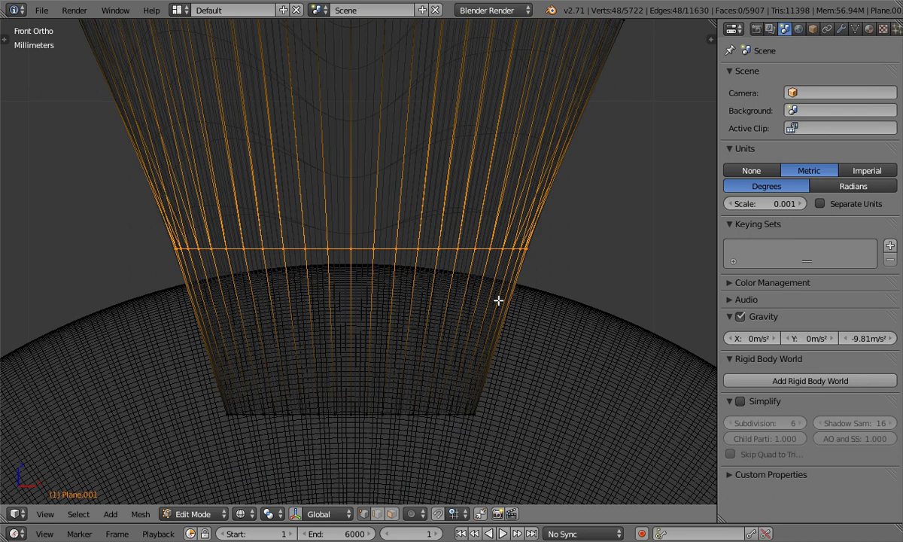
{"action": "scroll", "coordinate": [499, 300], "scroll_direction": "down", "scroll_amount": 1}
{"action": "mouse_move", "coordinate": [498, 300]}
{"action": "middle_mouse_down", "text": "shift"}
{"action": "mouse_move", "coordinate": [493, 317]}
{"action": "mouse_move", "coordinate": [425, 242]}
{"action": "middle_mouse_up", "text": "shift"}
{"action": "scroll", "coordinate": [425, 239], "scroll_direction": "down", "scroll_amount": 1}
Return to Object Mode in solid shading and select the ring object.
{"action": "key", "text": "z"}
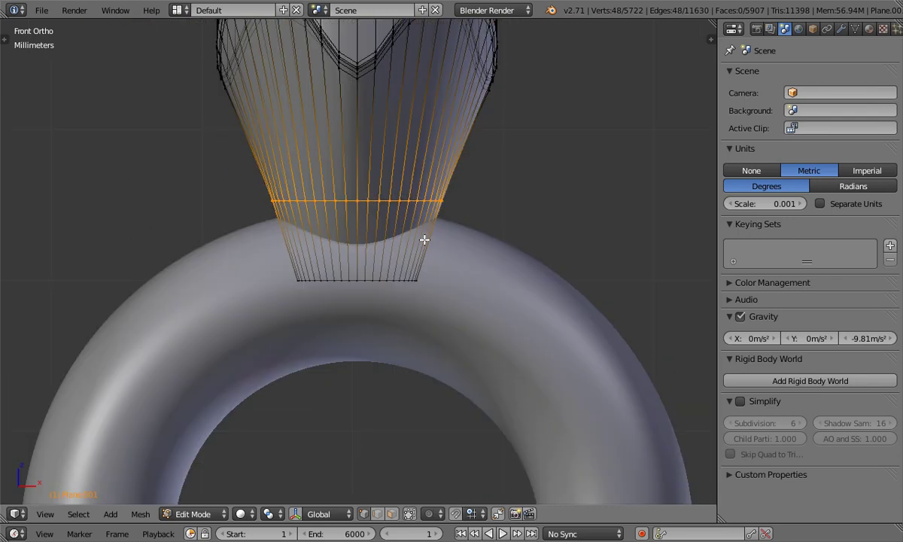
{"action": "key", "text": "Tab"}
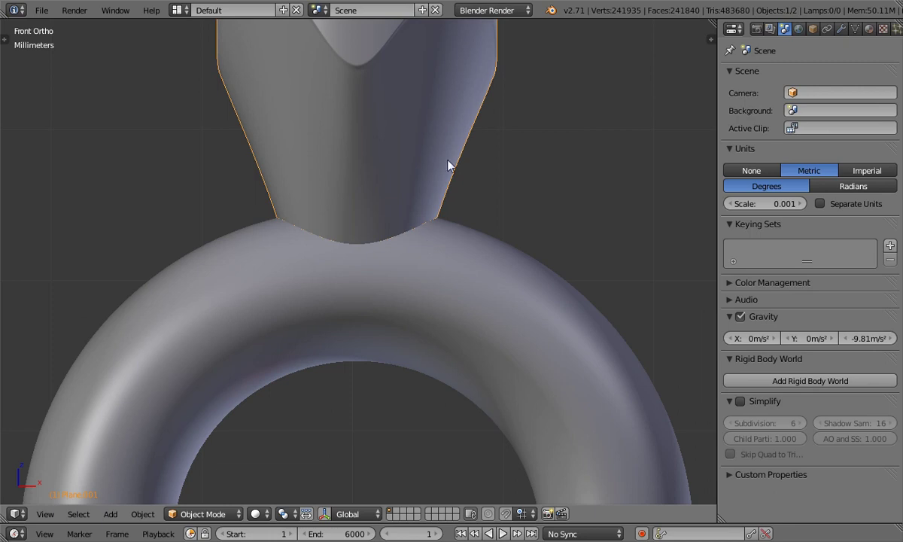
{"action": "scroll", "coordinate": [448, 165], "scroll_direction": "down", "scroll_amount": 3}
{"action": "right_click", "coordinate": [490, 269]}
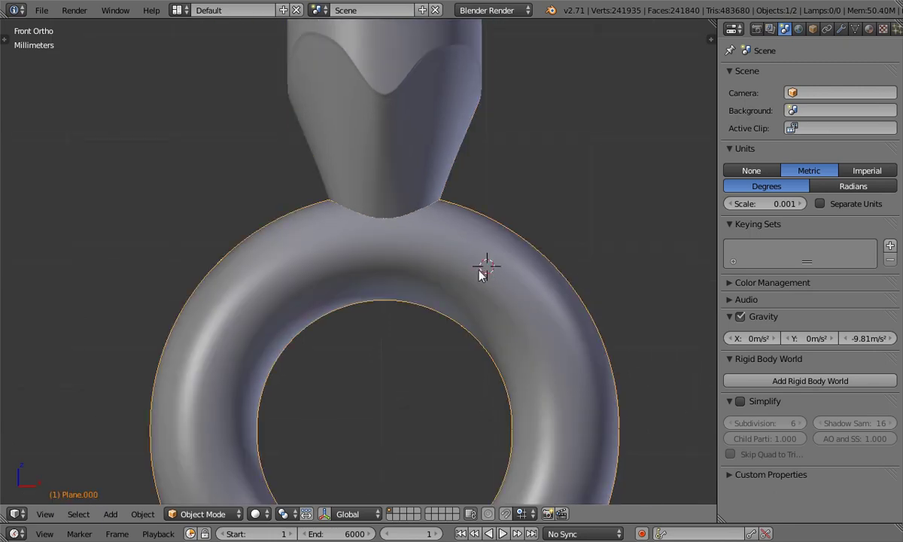
{"action": "middle_click_drag", "start_coordinate": [475, 279], "coordinate": [428, 299], "text": "shift"}
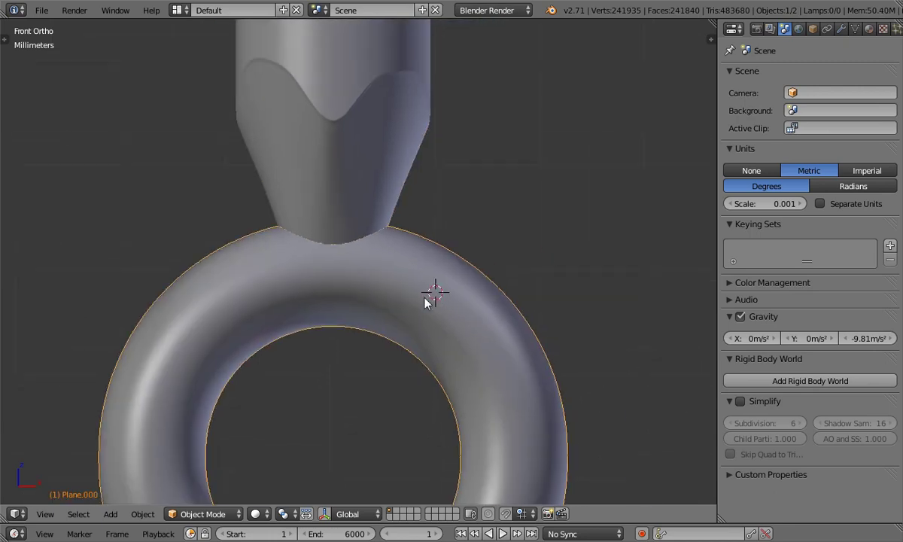
Add a Boolean modifier above the Subdivision Surface modifier and pick its target object.
{"action": "left_click", "coordinate": [842, 30]}
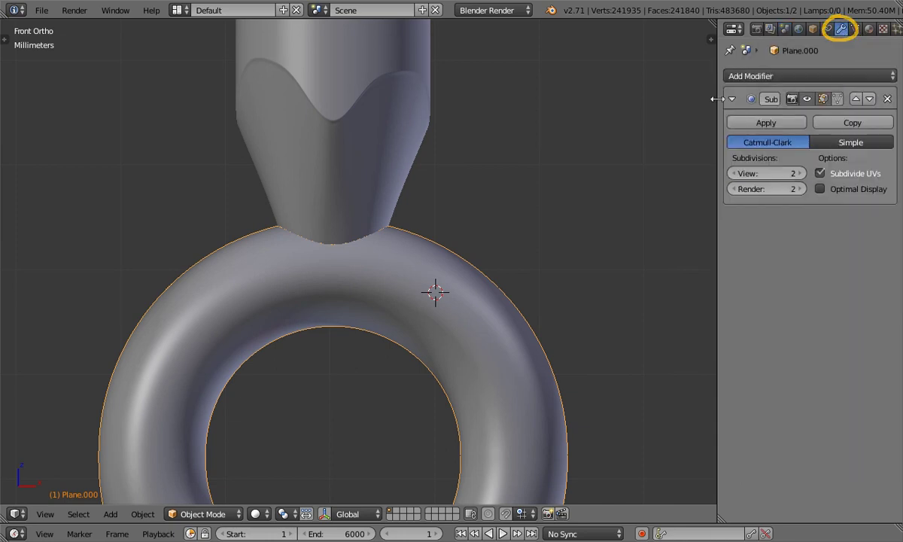
{"action": "left_click_drag", "start_coordinate": [718, 101], "coordinate": [691, 101]}
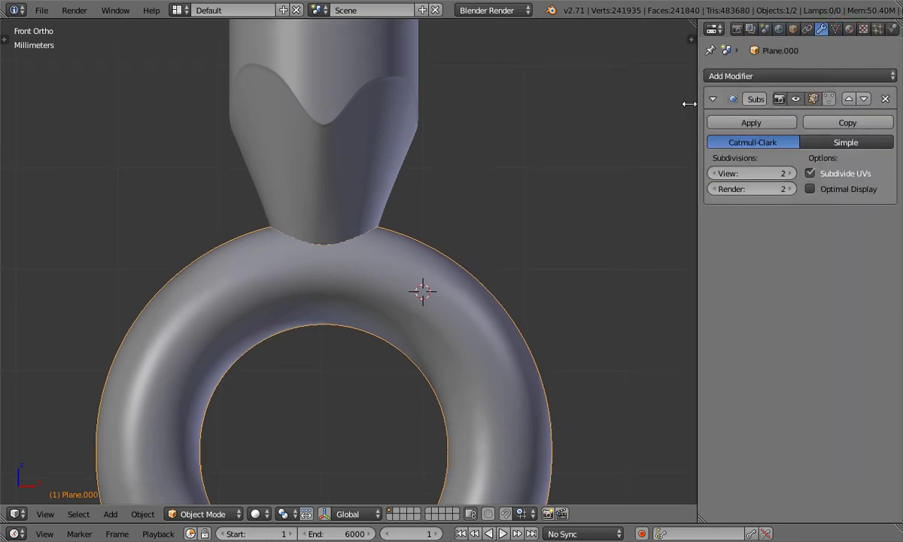
{"action": "left_click", "coordinate": [773, 77]}
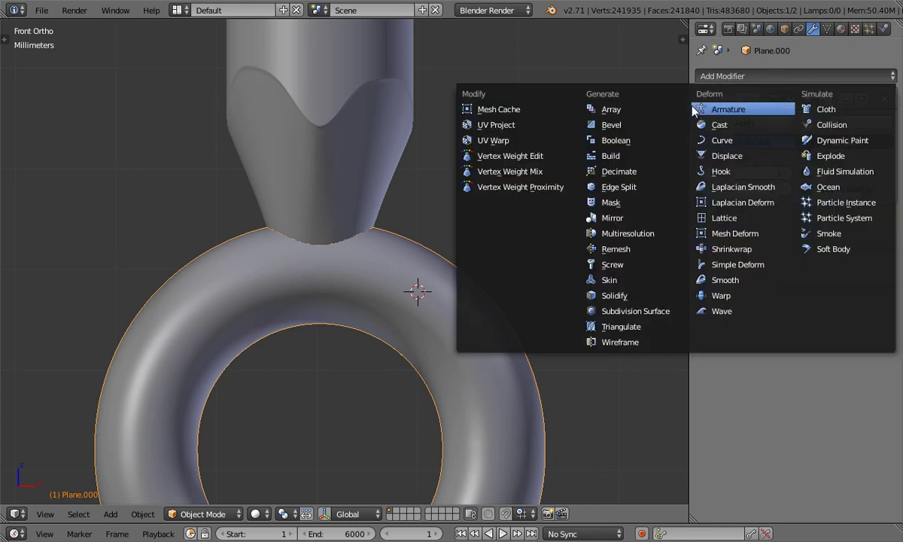
{"action": "left_click", "coordinate": [630, 143]}
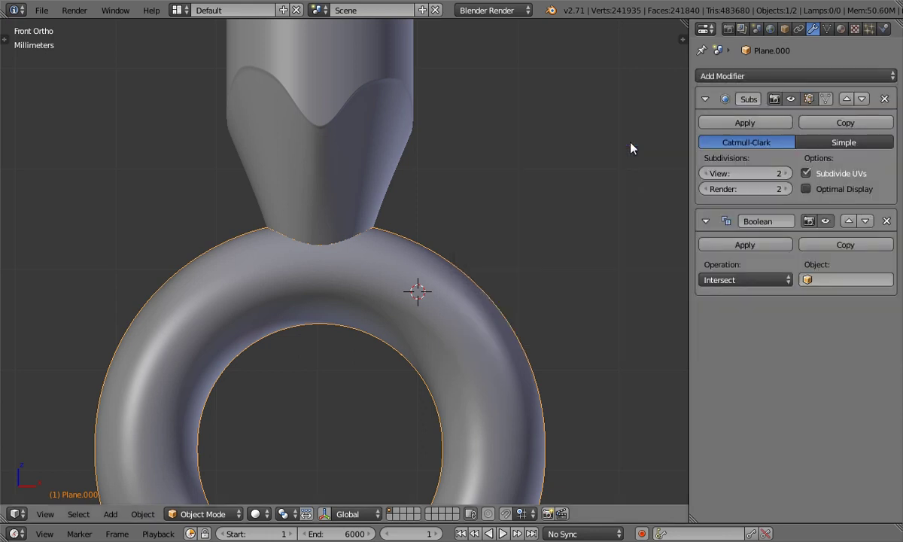
{"action": "left_click", "coordinate": [848, 222]}
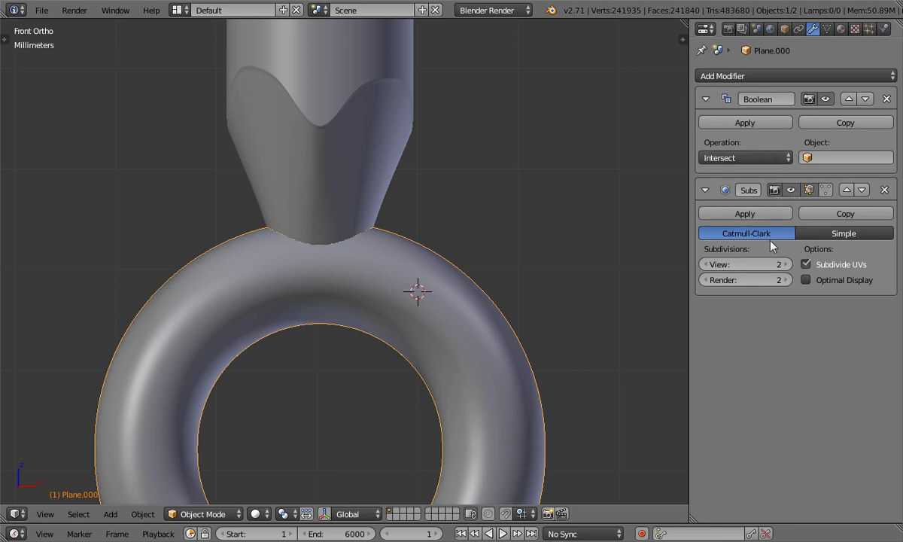
{"action": "left_click", "coordinate": [832, 158]}
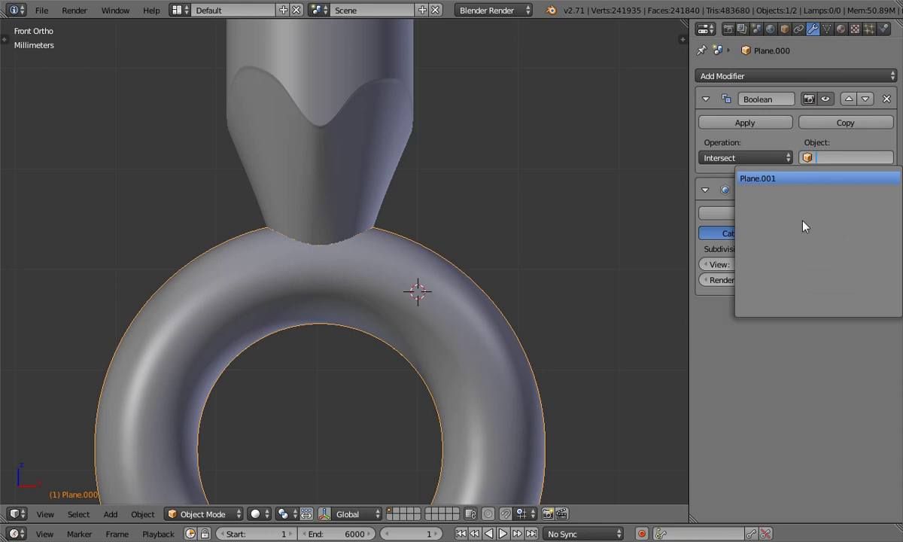
Confirm Plane.001 as the Boolean object and switch the operation to Union, viewed in wireframe.
{"action": "key", "text": "Return"}
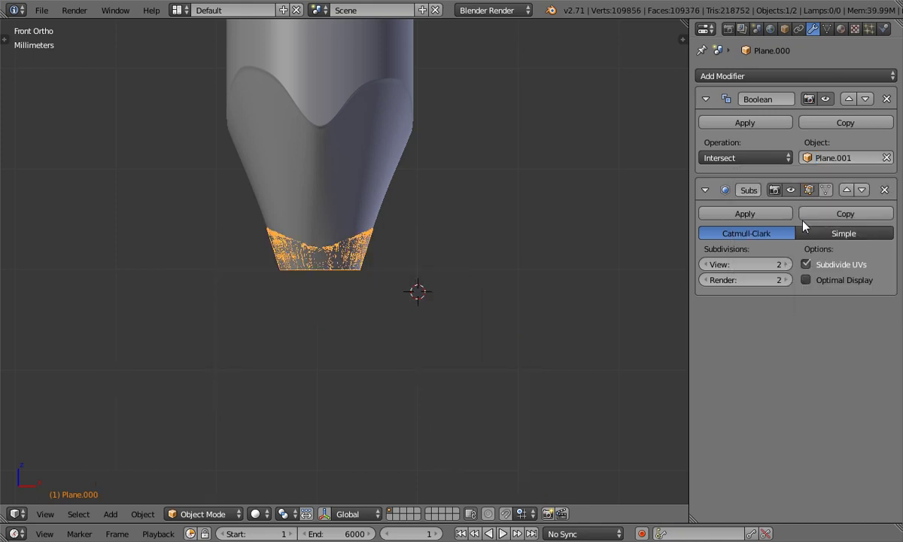
{"action": "key", "text": "z"}
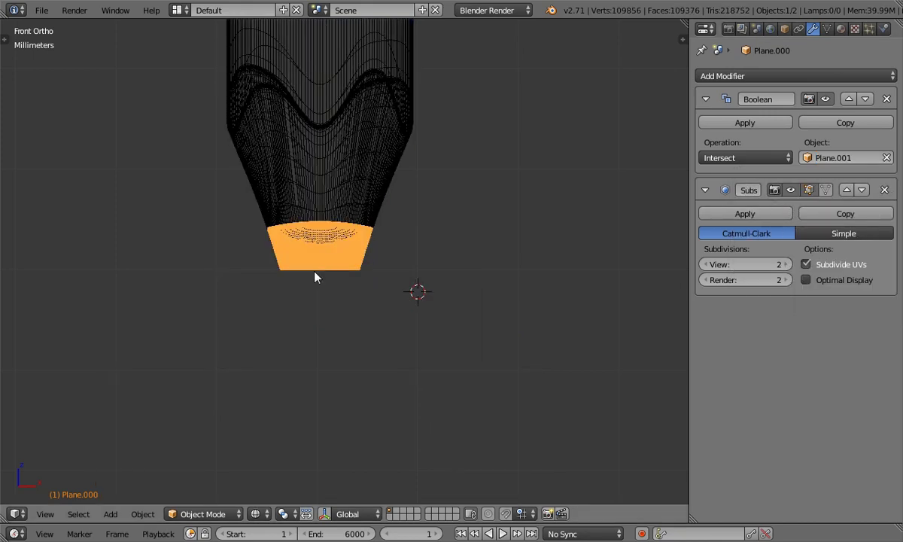
{"action": "left_click", "coordinate": [748, 160]}
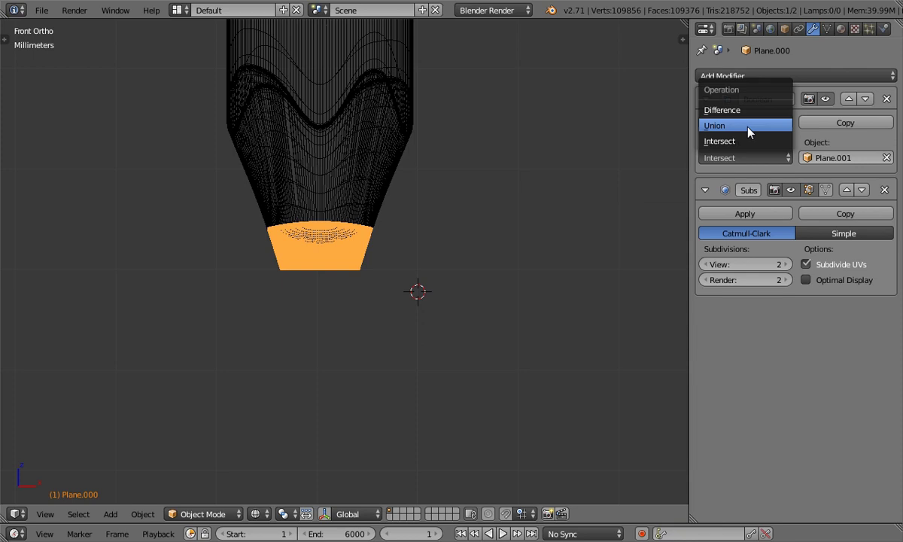
{"action": "left_click", "coordinate": [748, 125]}
{"action": "scroll", "coordinate": [440, 212], "scroll_direction": "down", "scroll_amount": 2}
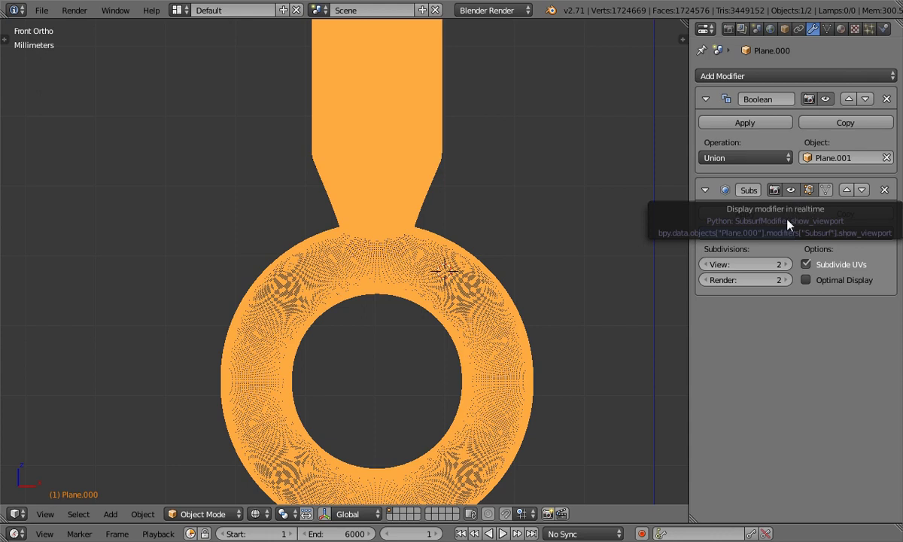
Select the Plane.001 handle object and move it to the last layer.
{"action": "key", "text": "z"}
{"action": "scroll", "coordinate": [441, 184], "scroll_direction": "down", "scroll_amount": 3}
{"action": "key", "text": "z"}
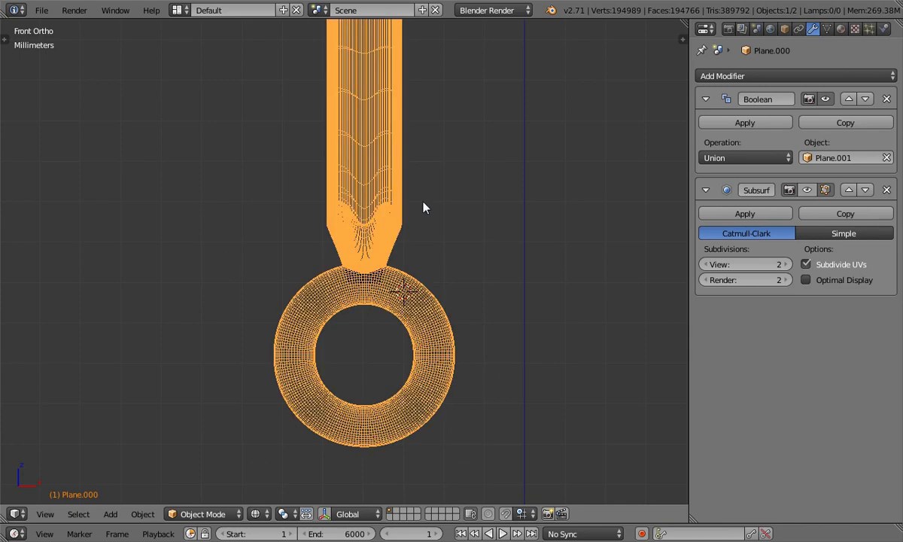
{"action": "scroll", "coordinate": [369, 260], "scroll_direction": "up", "scroll_amount": 4}
{"action": "scroll", "coordinate": [392, 273], "scroll_direction": "up", "scroll_amount": 8}
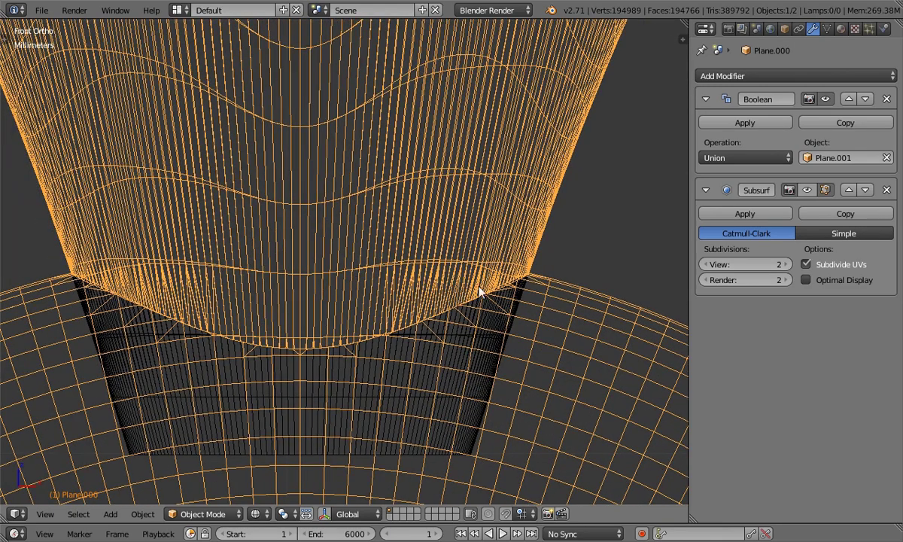
{"action": "right_click", "coordinate": [124, 381]}
{"action": "scroll", "coordinate": [125, 379], "scroll_direction": "down", "scroll_amount": 7}
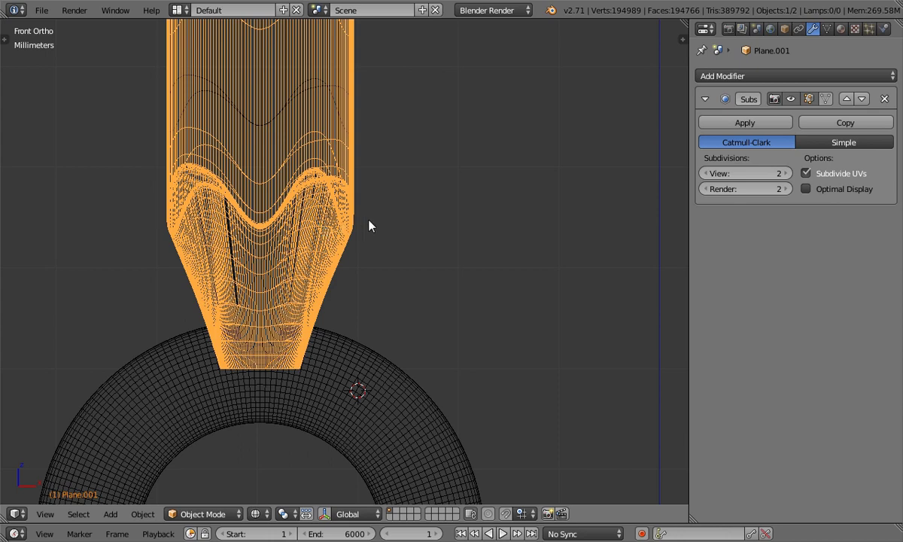
{"action": "key", "text": "m"}
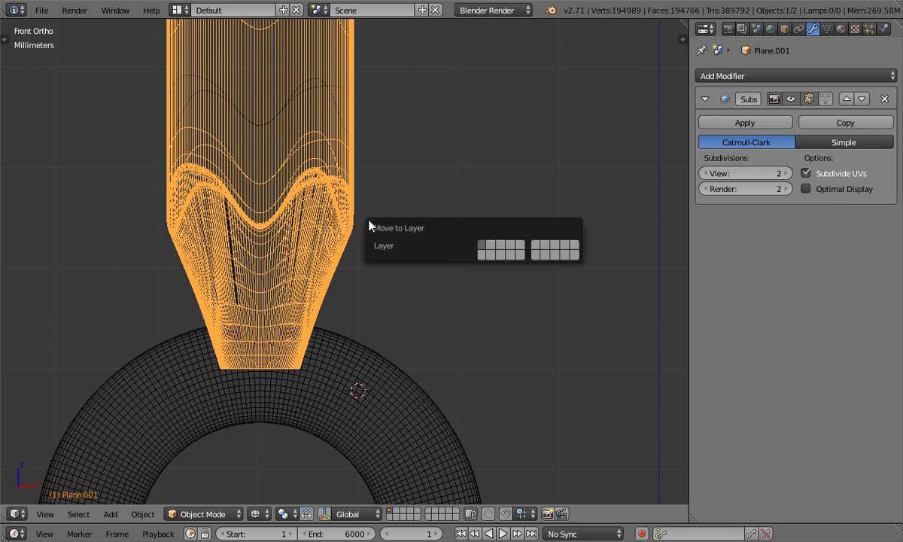
{"action": "left_click", "coordinate": [576, 257]}
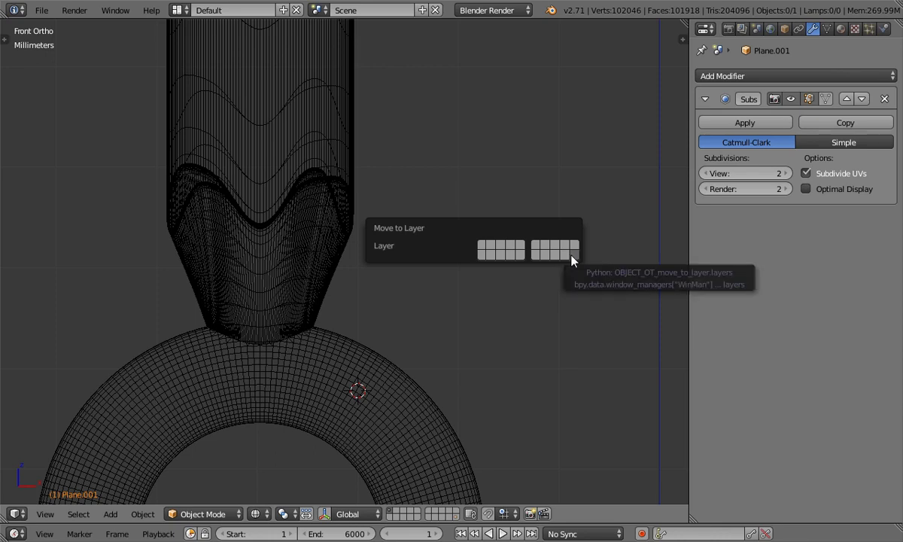
Inspect the merged shaft and ring in solid shading, ending in front view.
{"action": "key", "text": "z"}
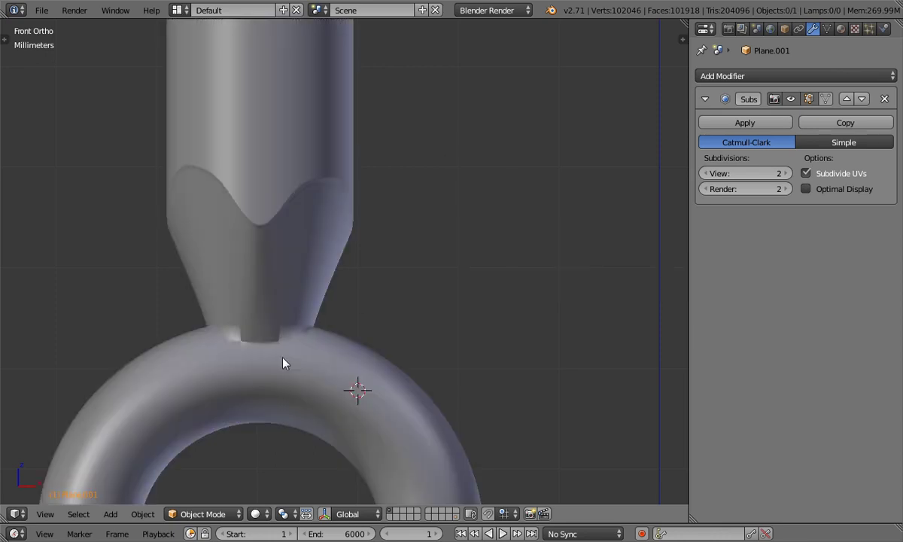
{"action": "scroll", "coordinate": [234, 342], "scroll_direction": "up", "scroll_amount": 3}
{"action": "middle_click_drag", "start_coordinate": [241, 336], "coordinate": [345, 313]}
{"action": "key", "text": "KP_1"}
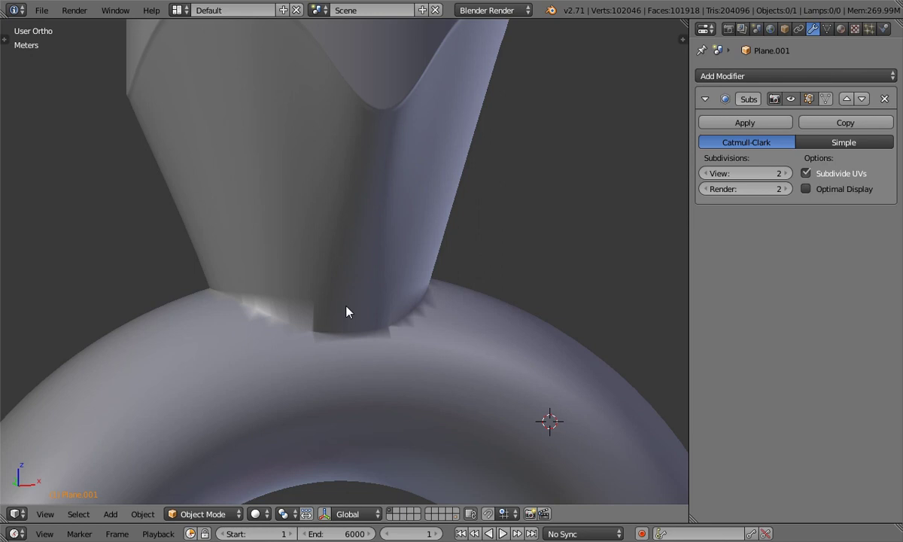
Select Plane.000 and turn on the Subsurf modifier's viewport display, centring the view on the joint.
{"action": "scroll", "coordinate": [344, 314], "scroll_direction": "up", "scroll_amount": 3}
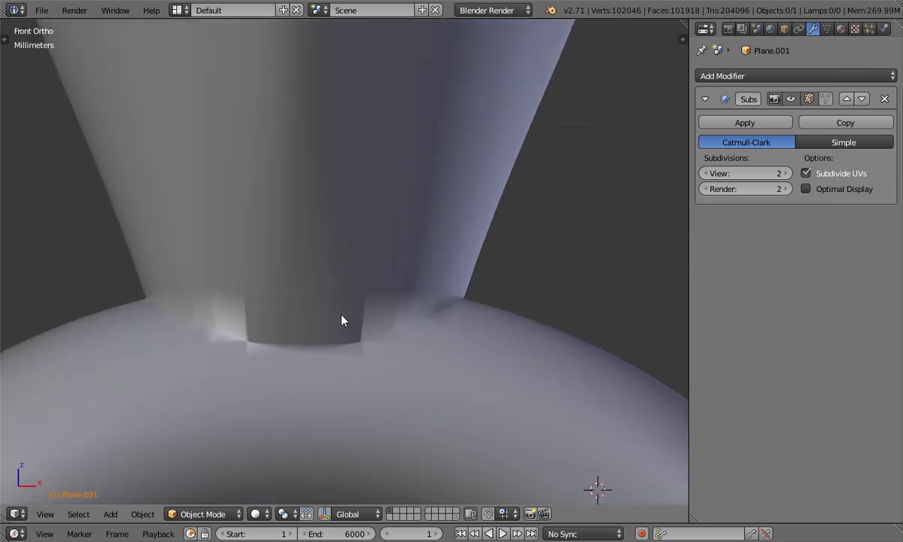
{"action": "scroll", "coordinate": [377, 329], "scroll_direction": "down", "scroll_amount": 4}
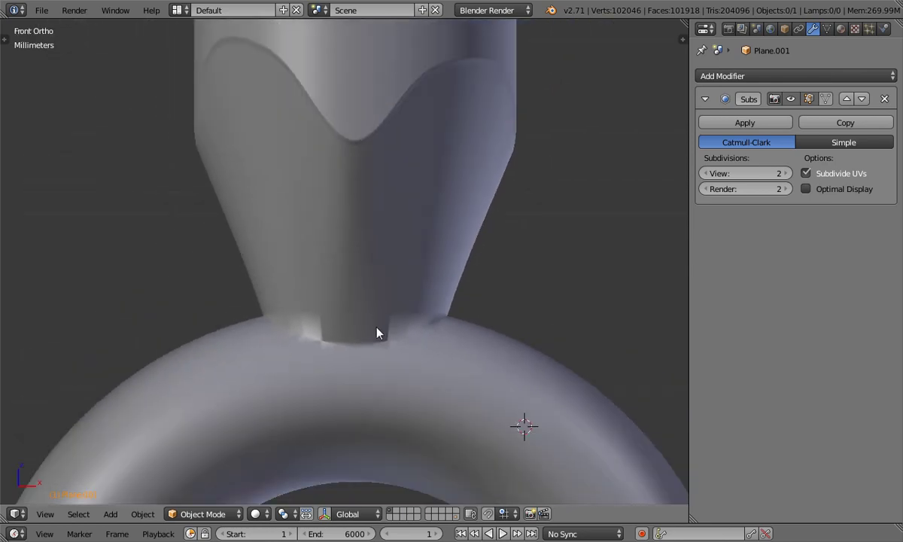
{"action": "key", "text": "z"}
{"action": "right_click", "coordinate": [451, 319]}
{"action": "key", "text": "z"}
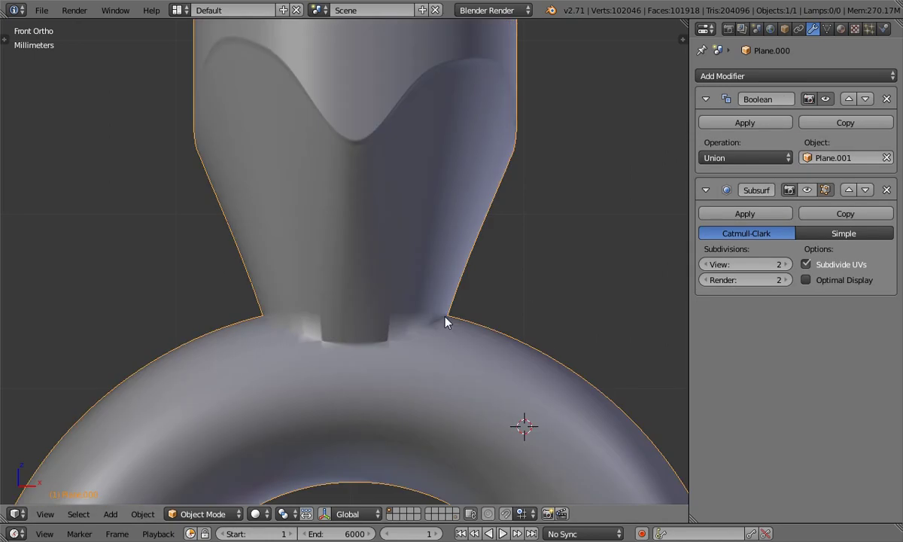
{"action": "scroll", "coordinate": [425, 327], "scroll_direction": "up", "scroll_amount": 2}
{"action": "left_click", "coordinate": [806, 193]}
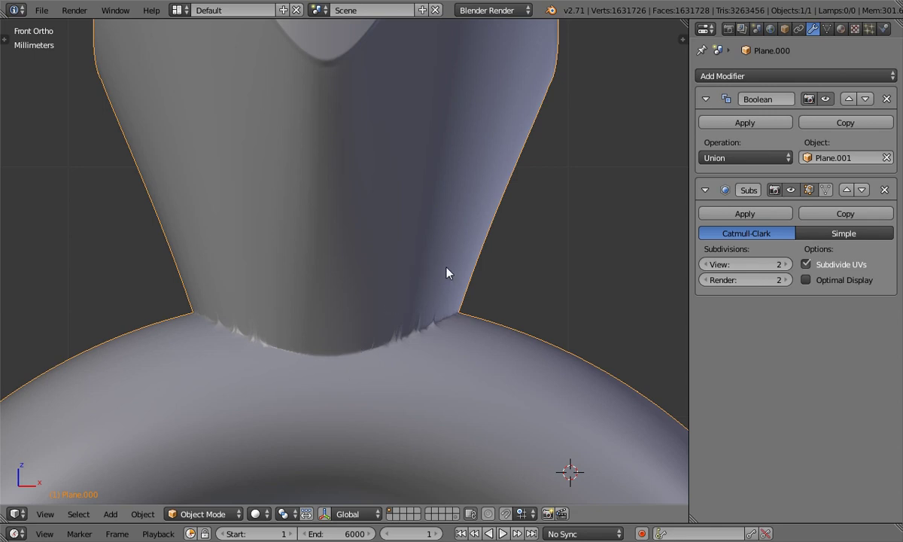
{"action": "key", "text": "ctrl+KP_4"}
{"action": "key", "text": "ctrl+KP_8"}
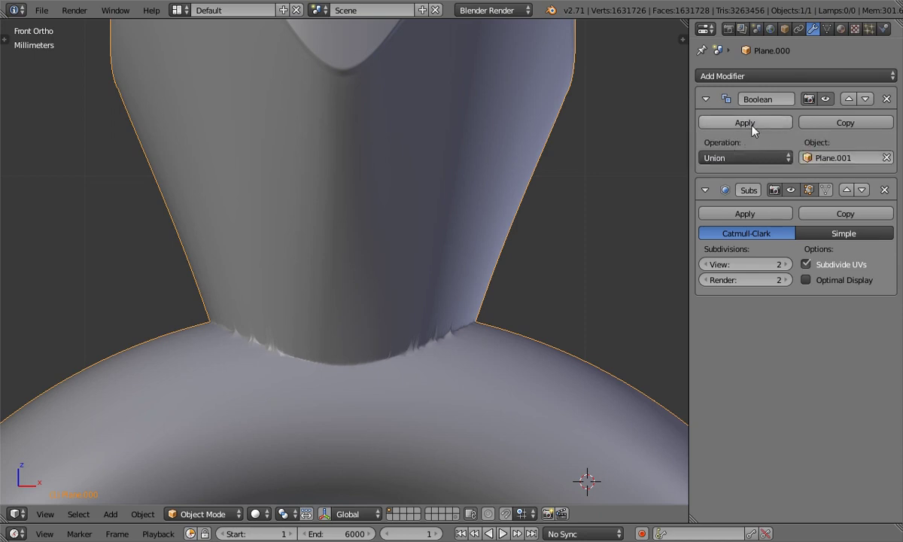
Apply the Boolean union so Plane.000 keeps only its Subdivision Surface modifier.
{"action": "left_click", "coordinate": [751, 125]}
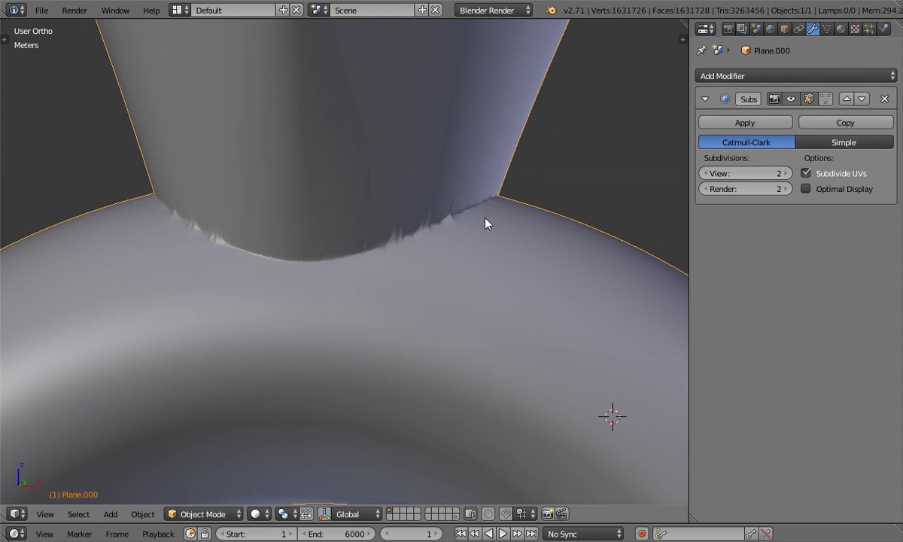
{"action": "scroll", "coordinate": [475, 168], "scroll_direction": "down", "scroll_amount": 3}
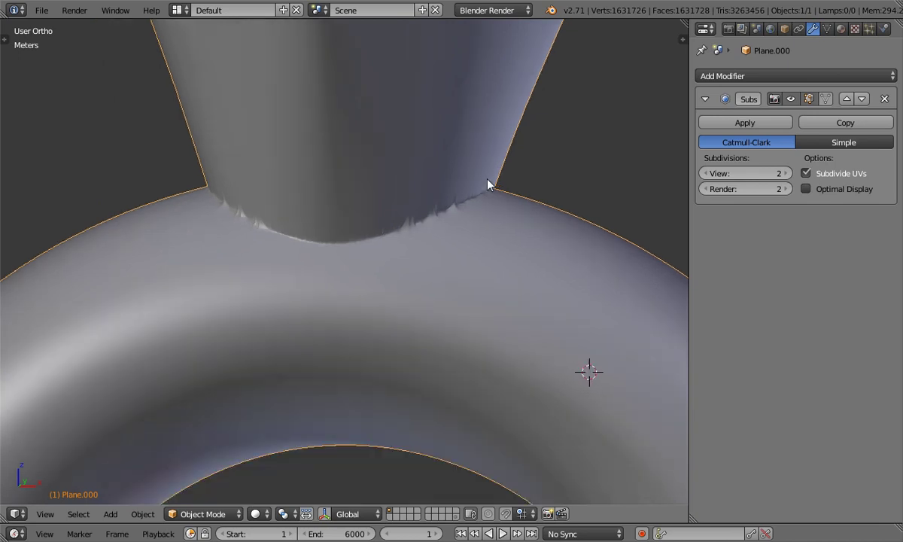
{"action": "scroll", "coordinate": [502, 181], "scroll_direction": "down", "scroll_amount": 3}
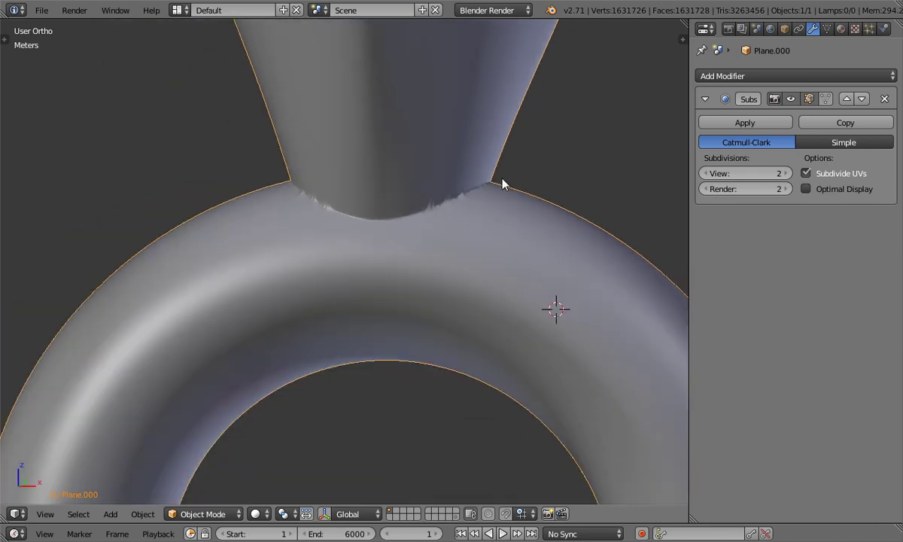
{"action": "scroll", "coordinate": [508, 179], "scroll_direction": "down", "scroll_amount": 1}
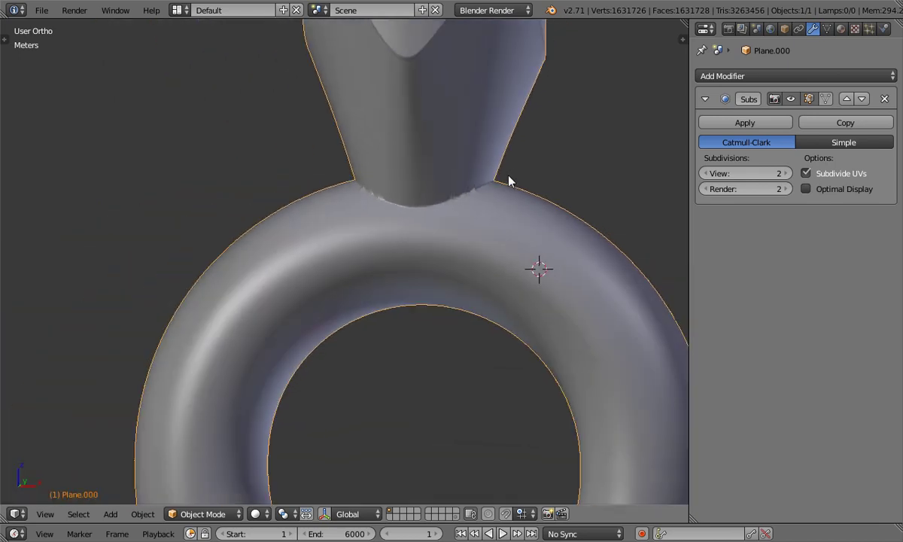
{"action": "scroll", "coordinate": [509, 180], "scroll_direction": "down", "scroll_amount": 1}
{"action": "scroll", "coordinate": [509, 181], "scroll_direction": "down", "scroll_amount": 2}
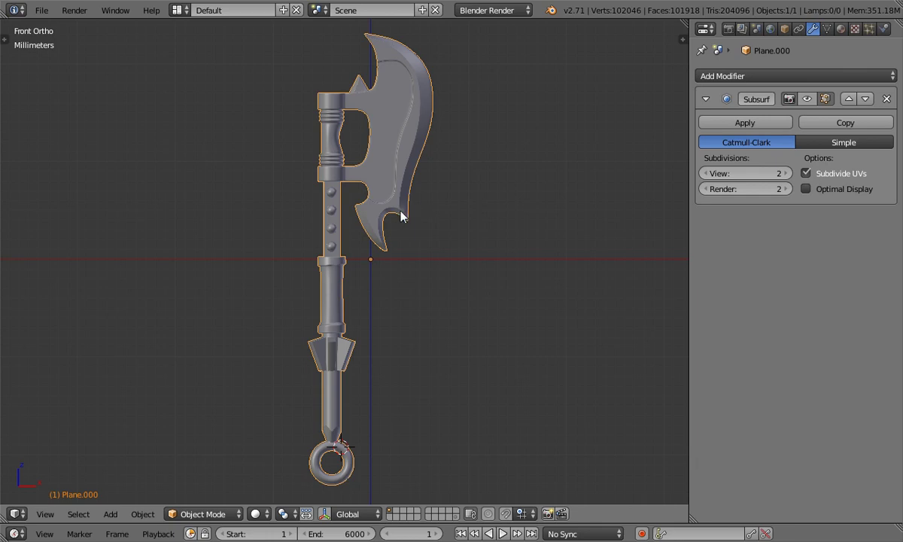
{"action": "key", "text": "Tab"}
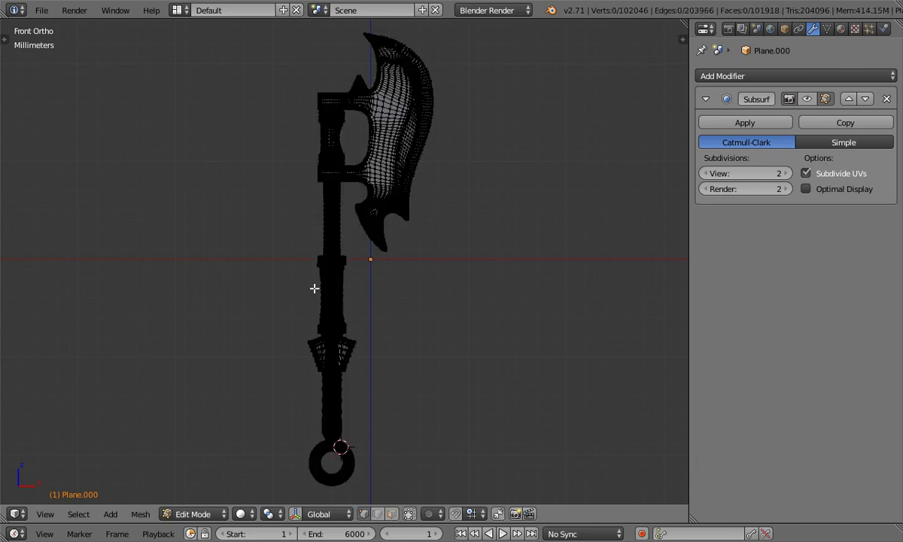
{"action": "key", "text": "a"}
{"action": "key", "text": "a"}
{"action": "left_click", "coordinate": [78, 514]}
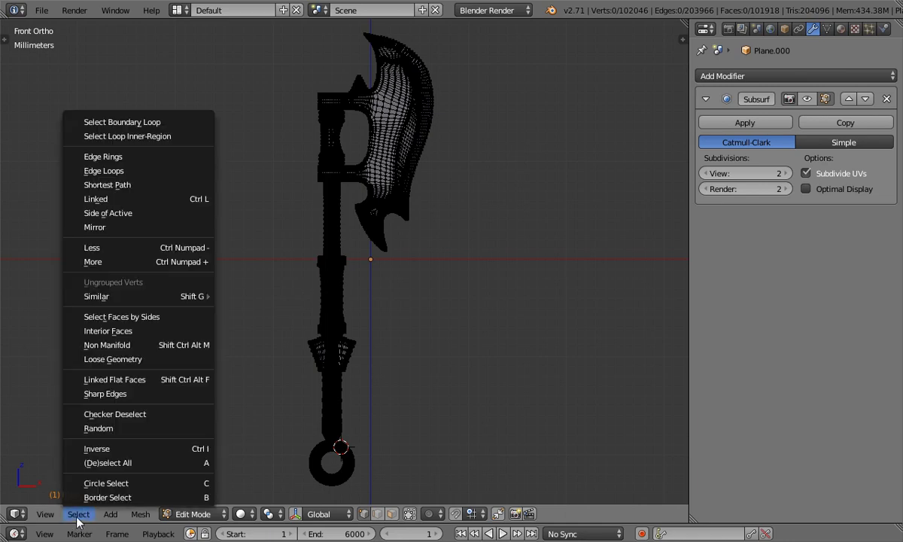
{"action": "left_click", "coordinate": [170, 346]}
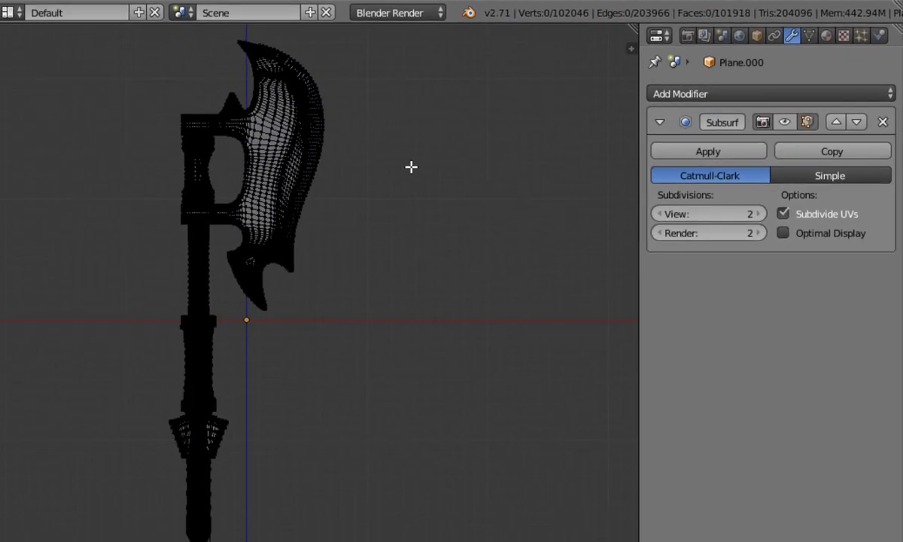
{"action": "scroll", "coordinate": [436, 98], "scroll_direction": "up", "scroll_amount": 5}
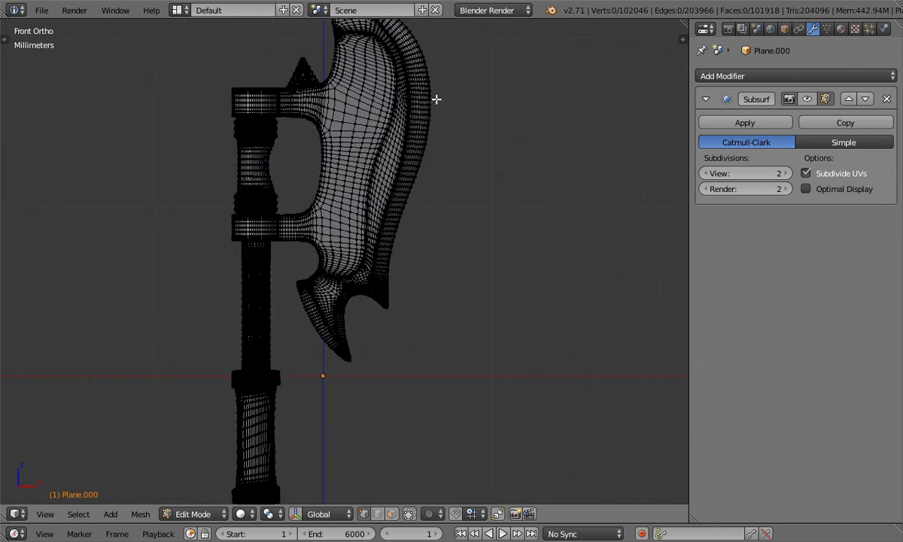
{"action": "scroll", "coordinate": [436, 99], "scroll_direction": "up", "scroll_amount": 1}
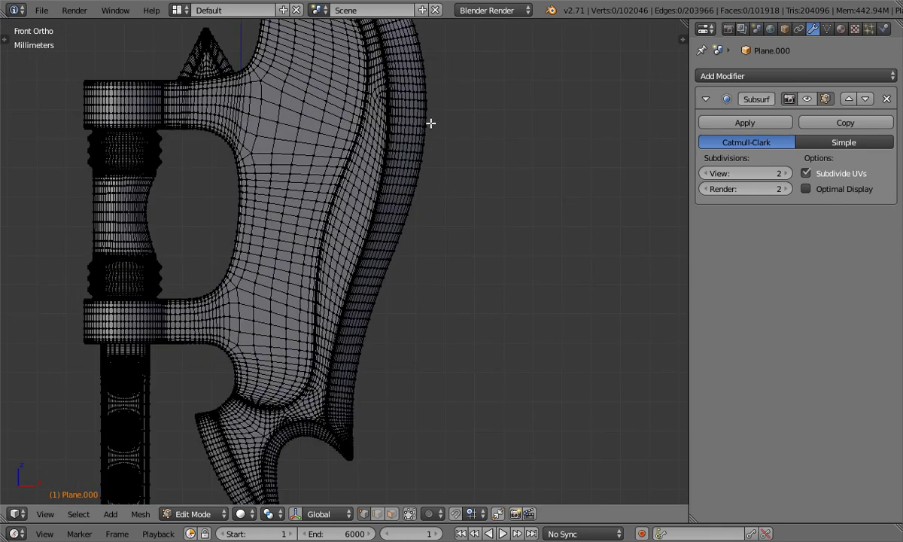
{"action": "key", "text": "b"}
{"action": "left_click_drag", "start_coordinate": [415, 125], "coordinate": [442, 169]}
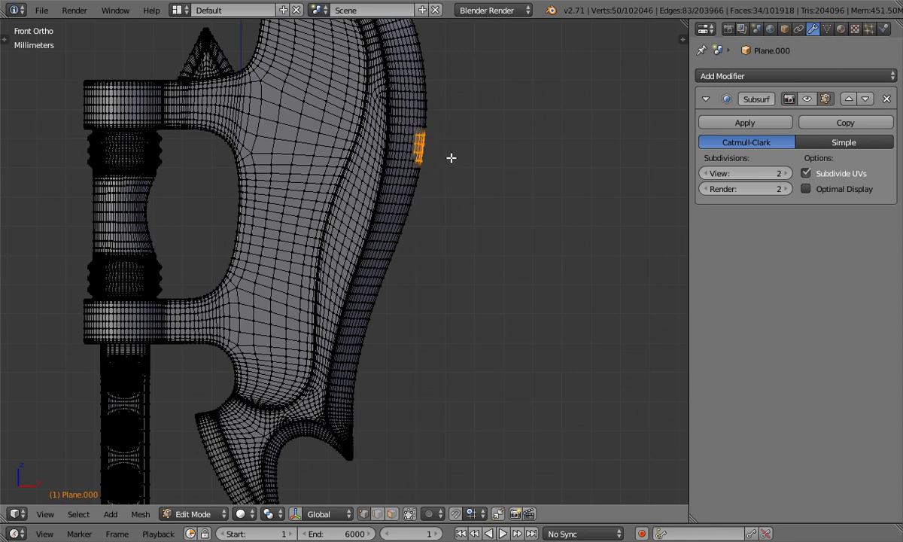
{"action": "key", "text": "x"}
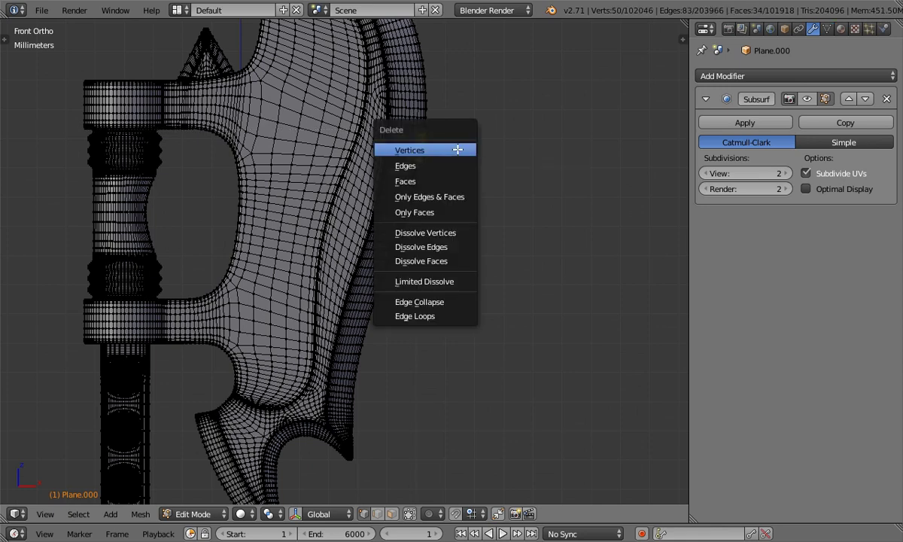
{"action": "left_click", "coordinate": [457, 150]}
{"action": "key", "text": "Tab"}
{"action": "mouse_move", "coordinate": [405, 199]}
{"action": "middle_mouse_down"}
{"action": "mouse_move", "coordinate": [294, 177]}
{"action": "mouse_move", "coordinate": [399, 197]}
{"action": "middle_mouse_up"}
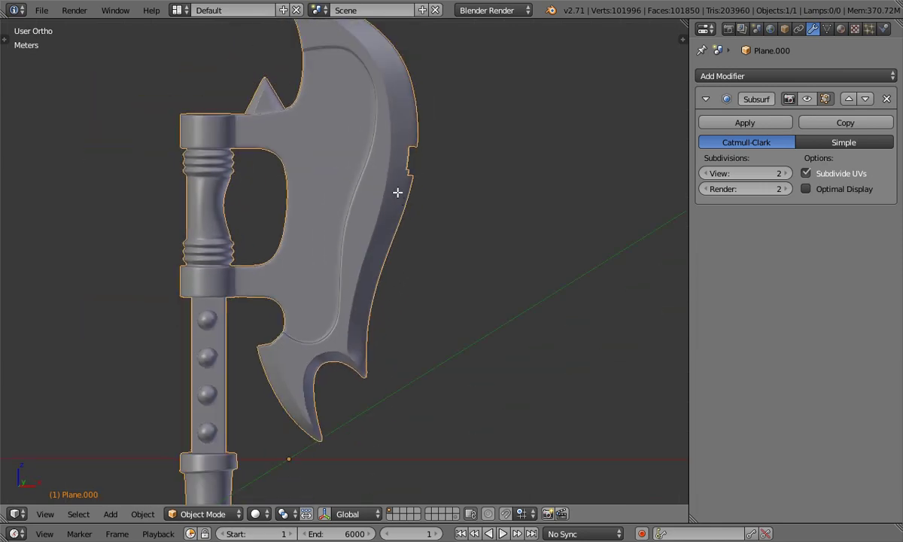
{"action": "key", "text": "Tab"}
{"action": "key", "text": "z"}
{"action": "key", "text": "KP_1"}
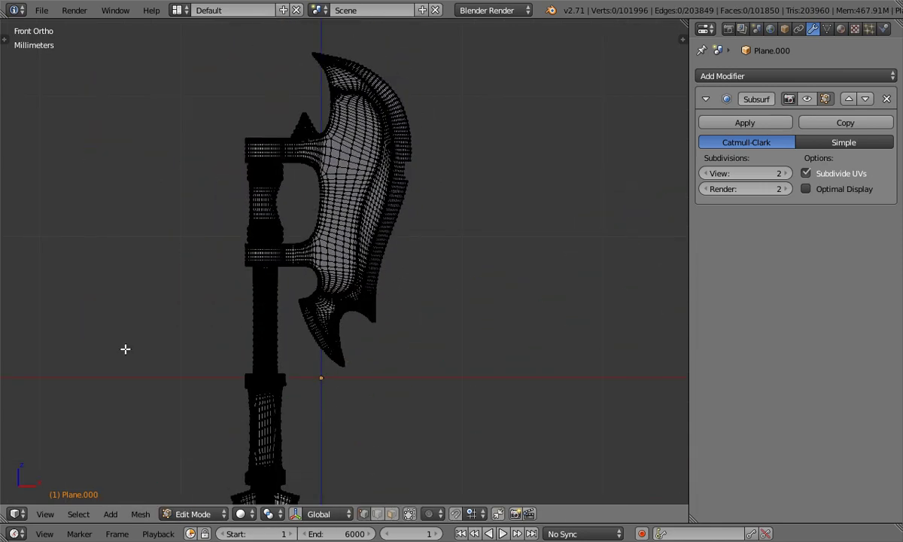
{"action": "left_click", "coordinate": [81, 515]}
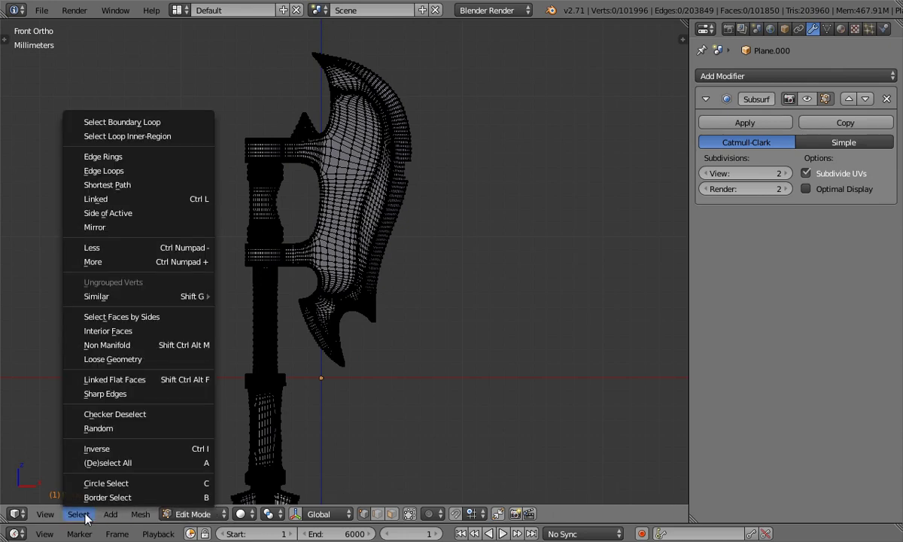
{"action": "left_click", "coordinate": [151, 348]}
{"action": "scroll", "coordinate": [415, 143], "scroll_direction": "up", "scroll_amount": 3}
{"action": "scroll", "coordinate": [405, 154], "scroll_direction": "up", "scroll_amount": 5}
{"action": "middle_click_drag", "start_coordinate": [353, 177], "coordinate": [296, 188]}
{"action": "scroll", "coordinate": [359, 203], "scroll_direction": "up", "scroll_amount": 5}
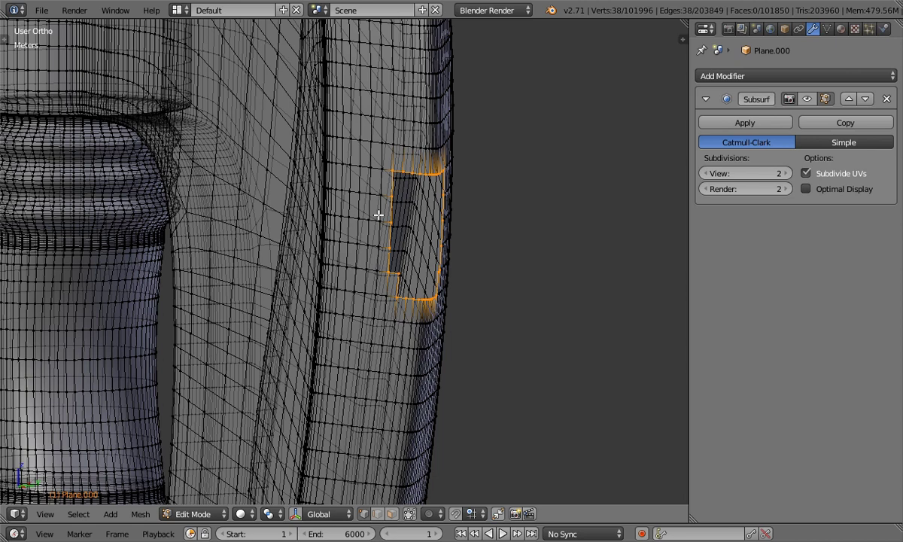
{"action": "key", "text": "Tab"}
{"action": "scroll", "coordinate": [380, 220], "scroll_direction": "down", "scroll_amount": 2}
{"action": "key", "text": "Tab"}
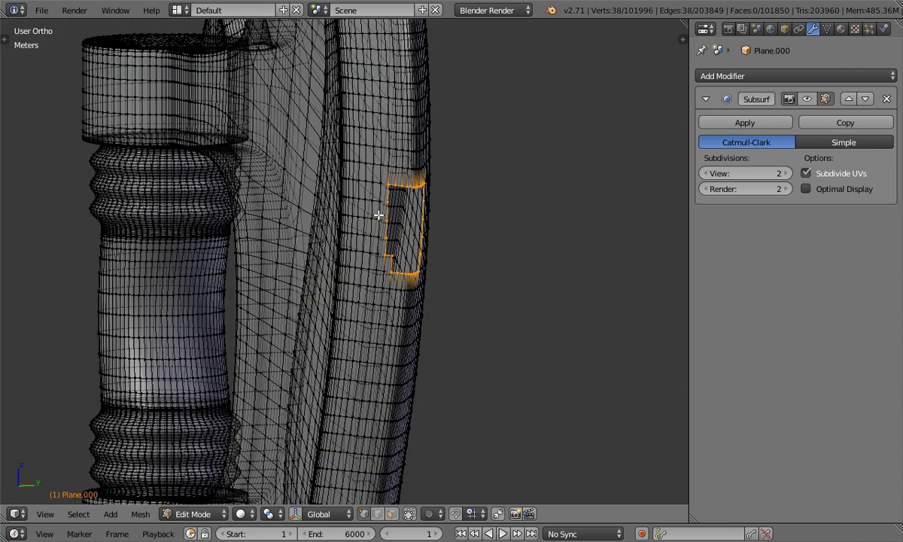
{"action": "key", "text": "a"}
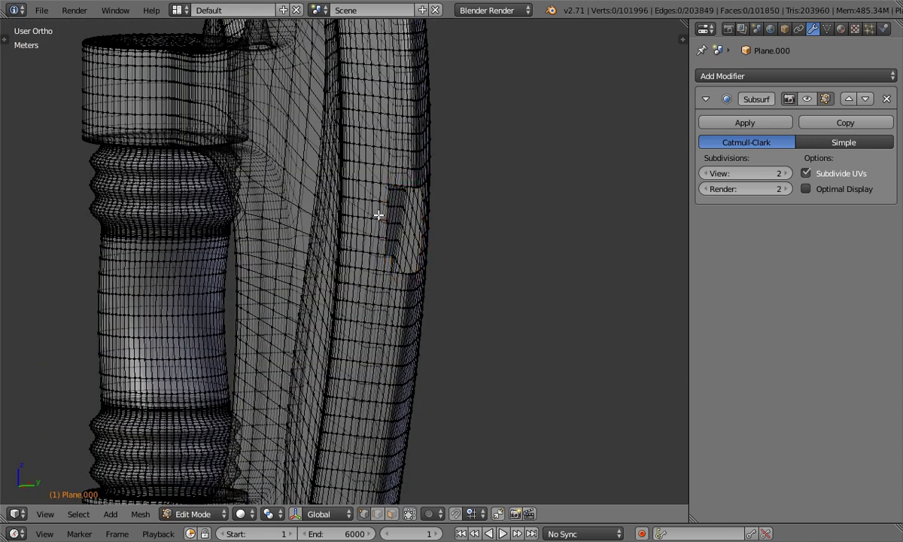
{"action": "key", "text": "l"}
{"action": "key", "text": "Tab"}
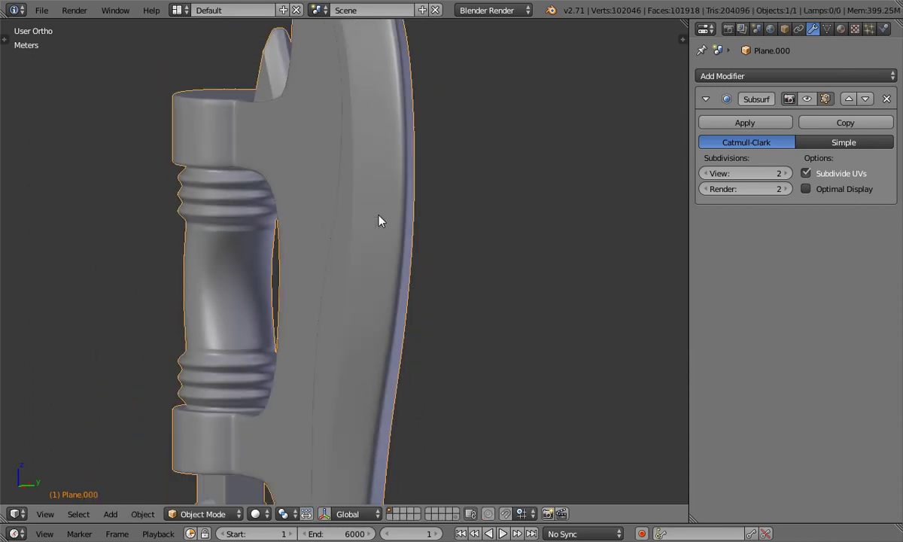
{"action": "key", "text": "KP_1"}
Apply the Subdivision Surface modifier, making Plane.000 a single 407,930-vertex mesh.
{"action": "scroll", "coordinate": [306, 296], "scroll_direction": "down", "scroll_amount": 3}
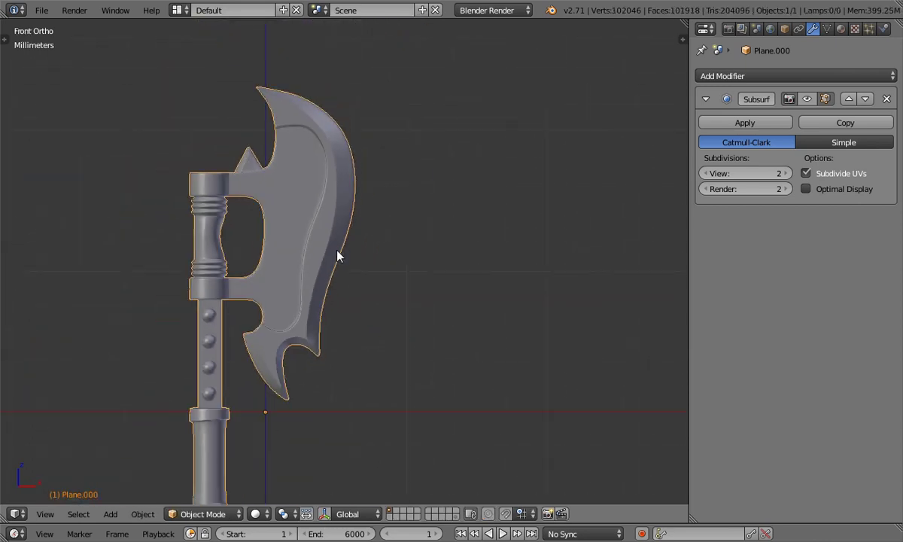
{"action": "middle_click_drag", "start_coordinate": [306, 295], "coordinate": [410, 223], "text": "shift"}
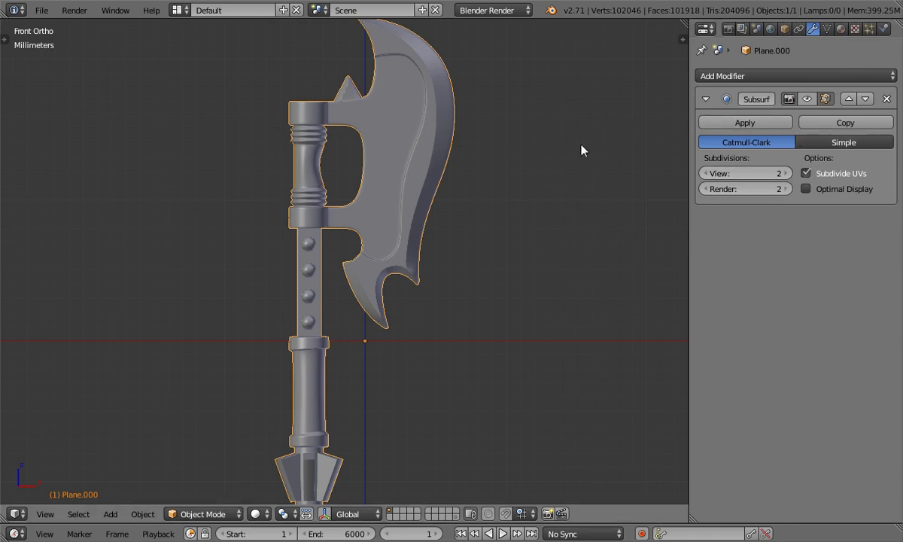
{"action": "scroll", "coordinate": [602, 150], "scroll_direction": "up", "scroll_amount": 1, "text": "shift"}
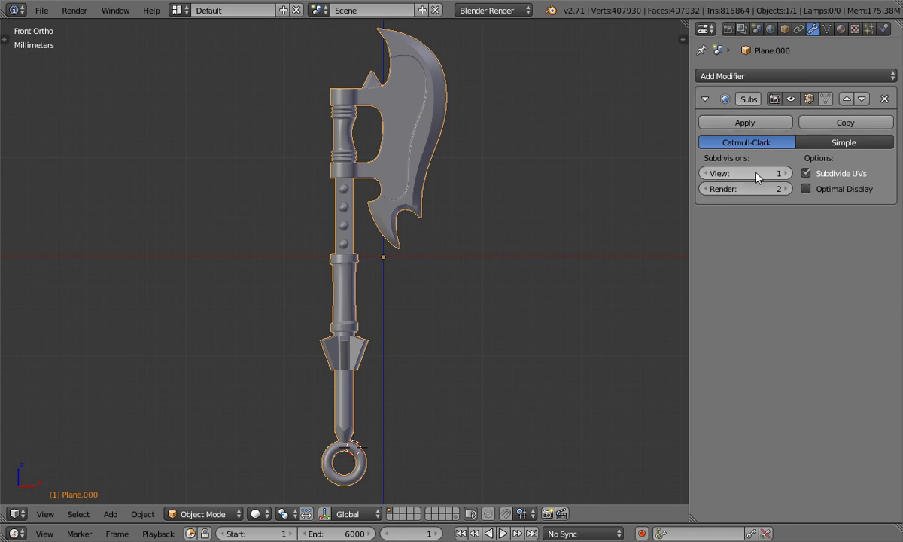
{"action": "left_click", "coordinate": [745, 122]}
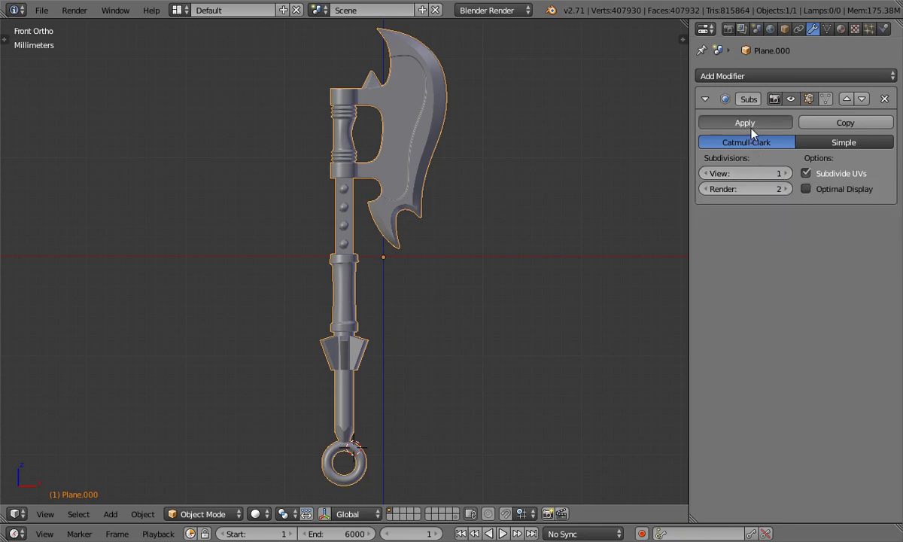
Inspect the dense mesh in wireframe, then return to solid shading.
{"action": "key", "text": "z"}
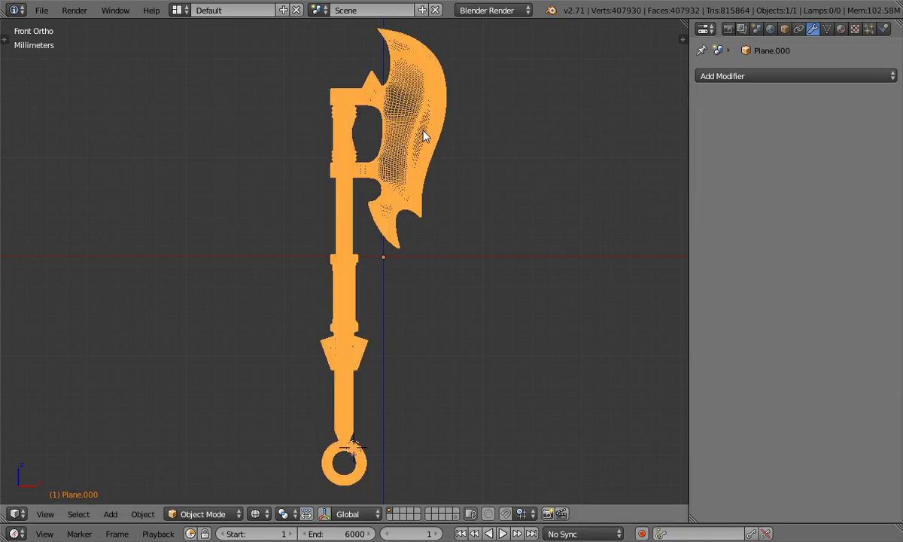
{"action": "middle_click_drag", "start_coordinate": [426, 143], "coordinate": [429, 148], "text": "shift"}
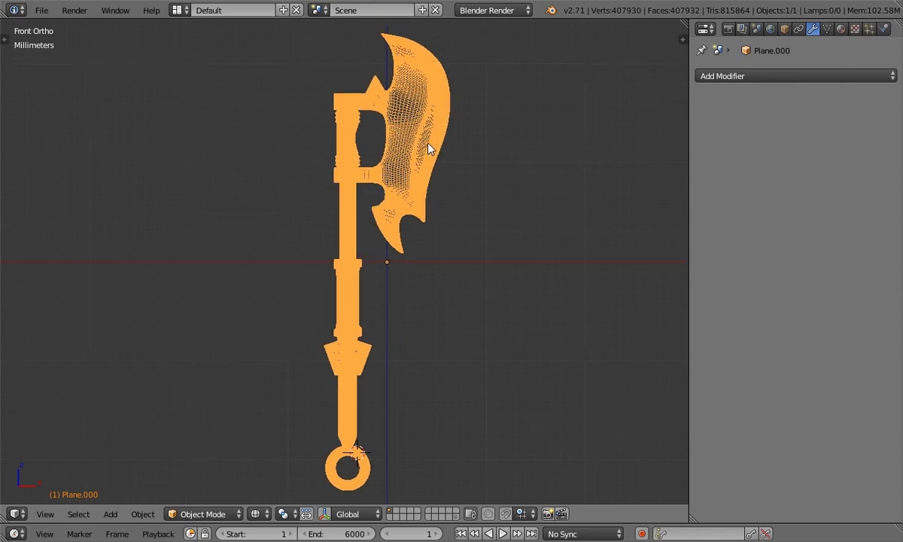
{"action": "key", "text": "z"}
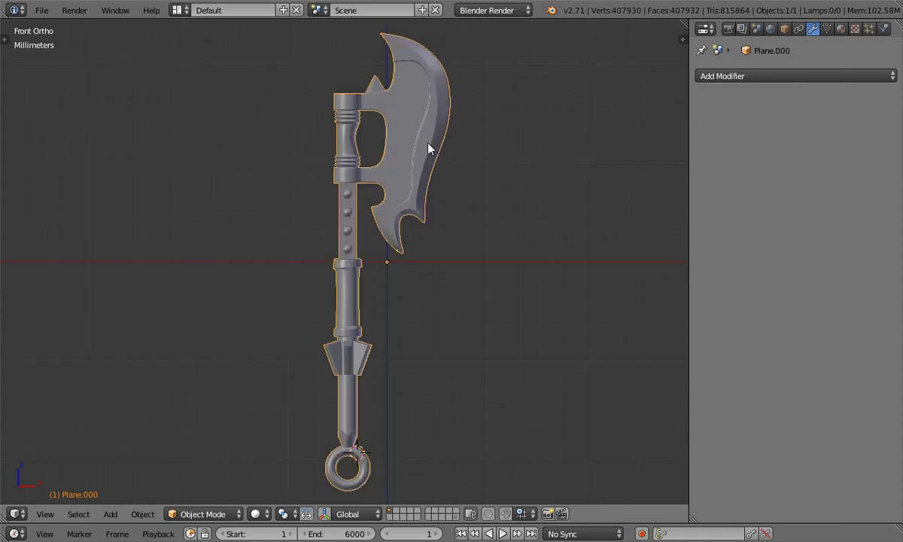